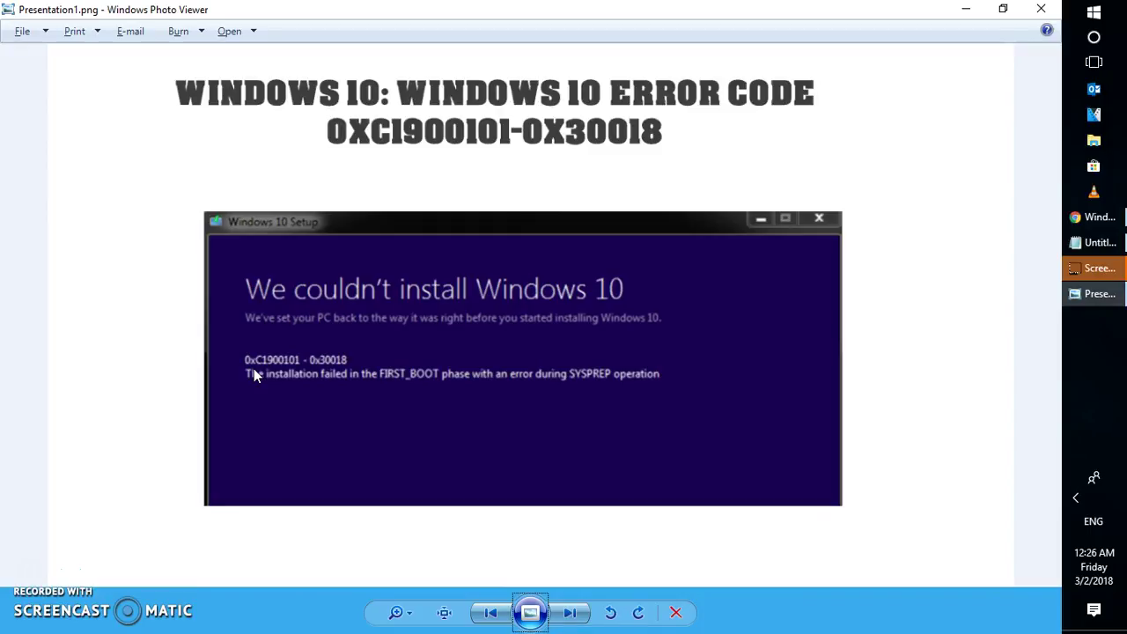
# - Show the desktop and open Device Manager by searching Windows for "devi"
pyautogui.press('super+d')
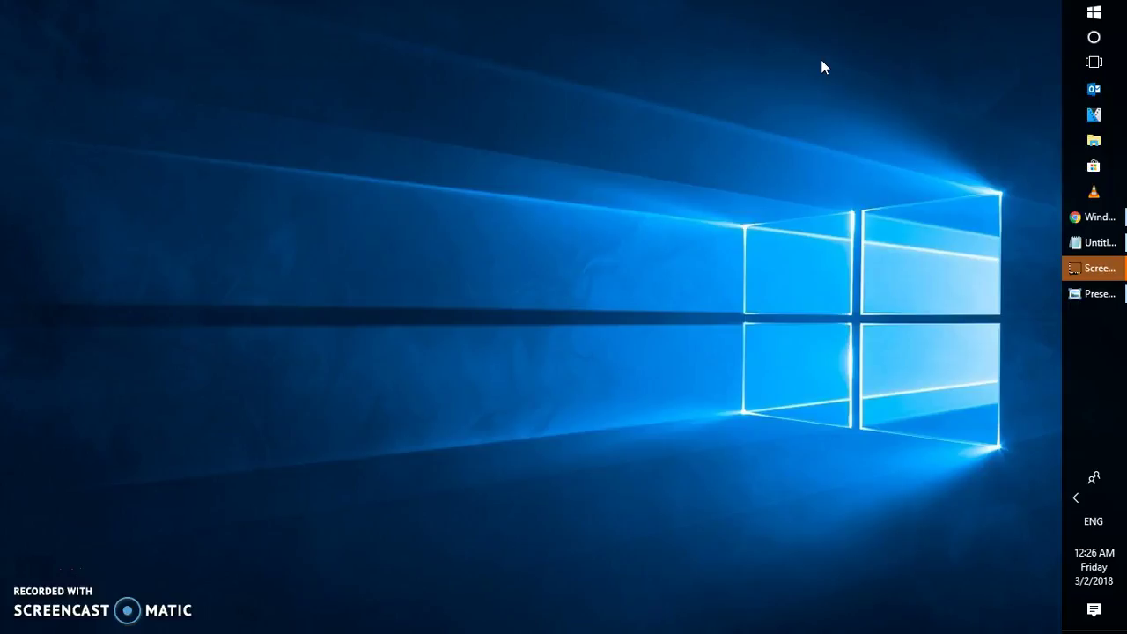
pyautogui.click(1094, 37)
pyautogui.click(859, 475)
pyautogui.write('d')
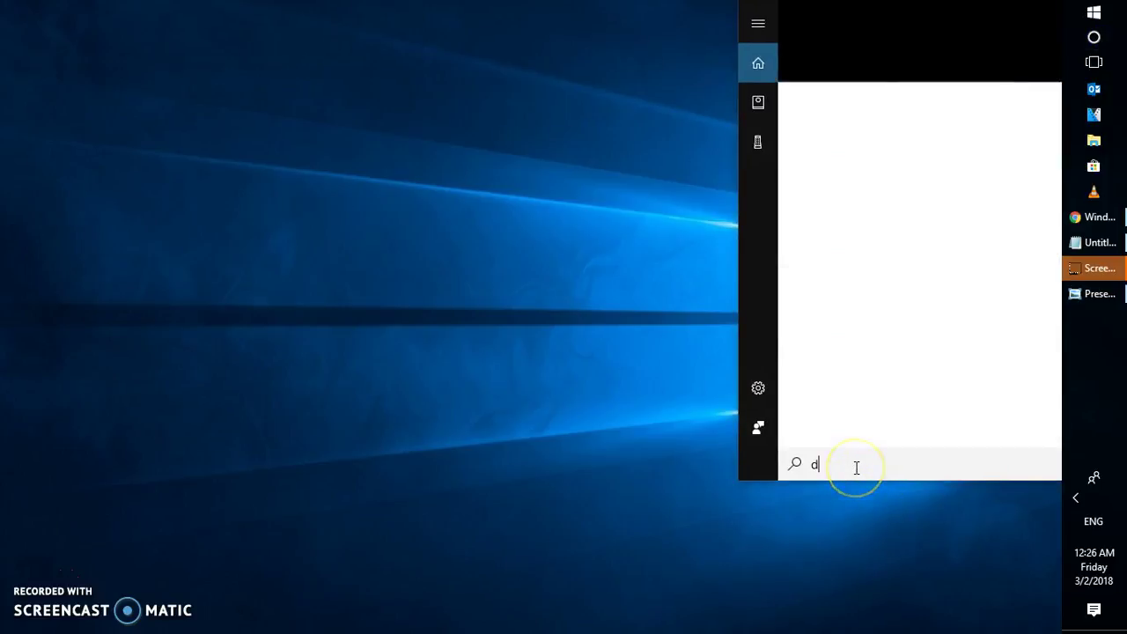
pyautogui.write('evi')
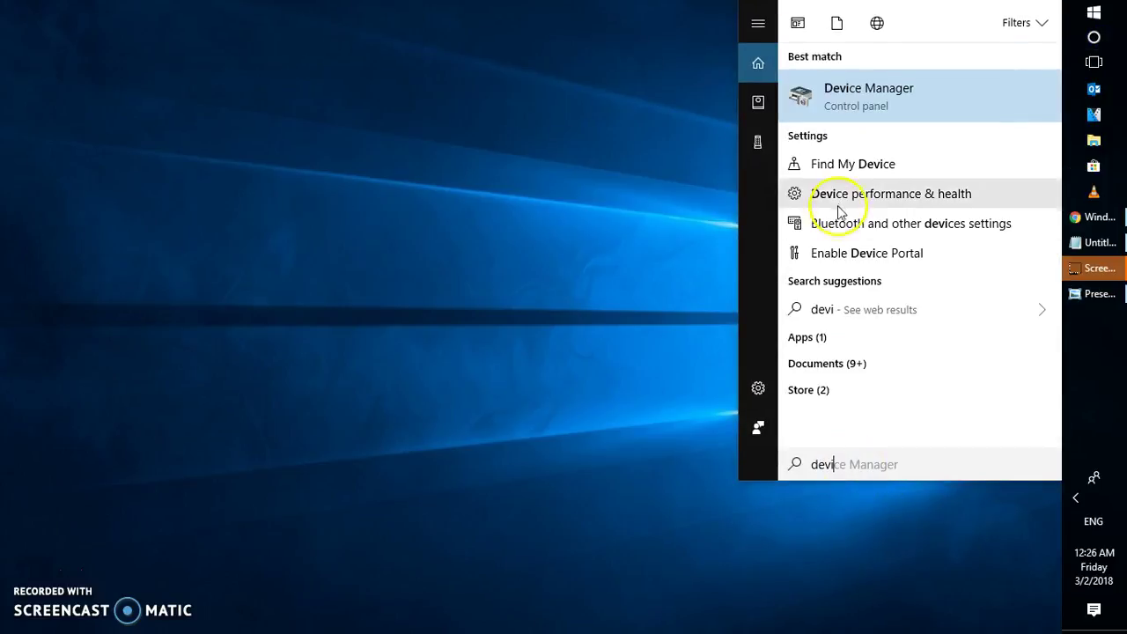
pyautogui.click(878, 101)
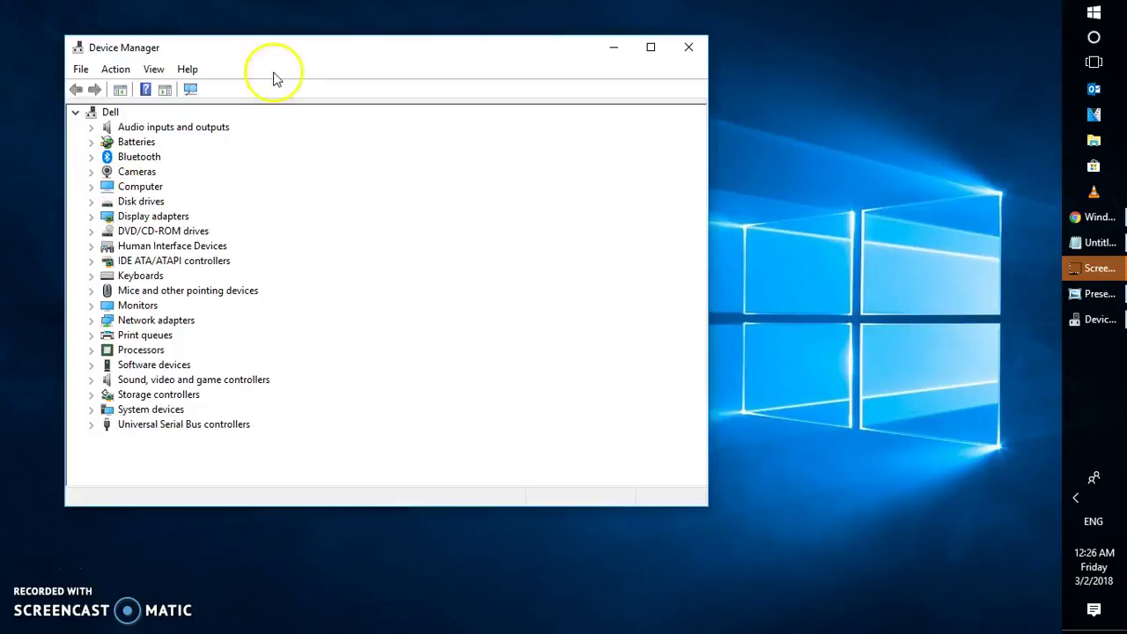
# - Expand the display adapters and look at the driver update option for the NVIDIA GeForce 820M
pyautogui.click(330, 55)
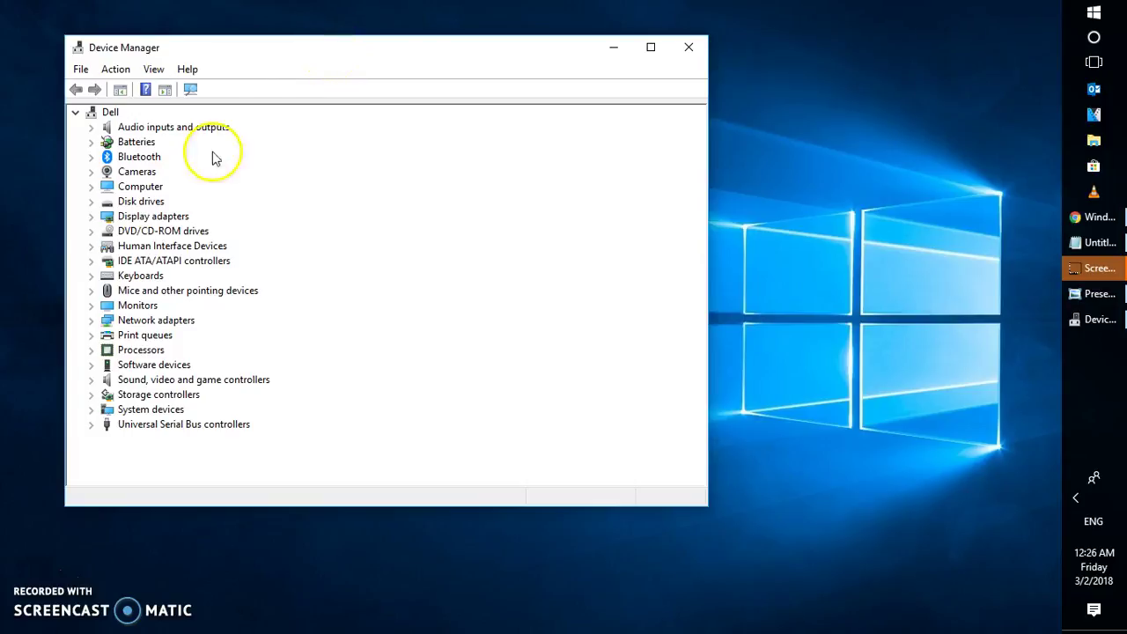
pyautogui.click(92, 220)
pyautogui.click(91, 218)
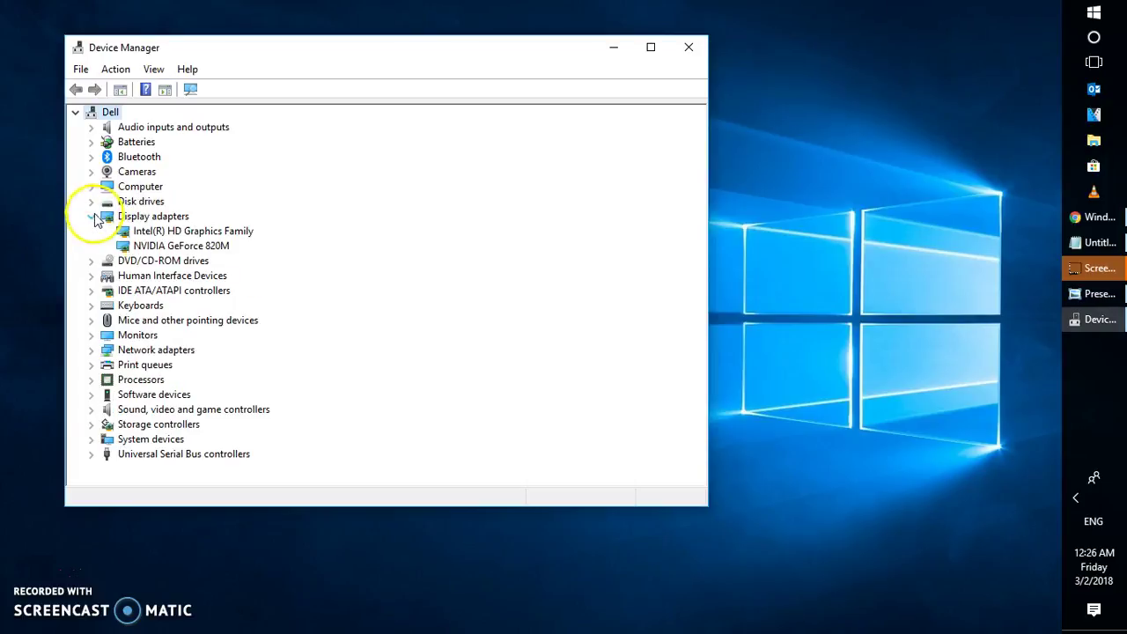
pyautogui.click(155, 246)
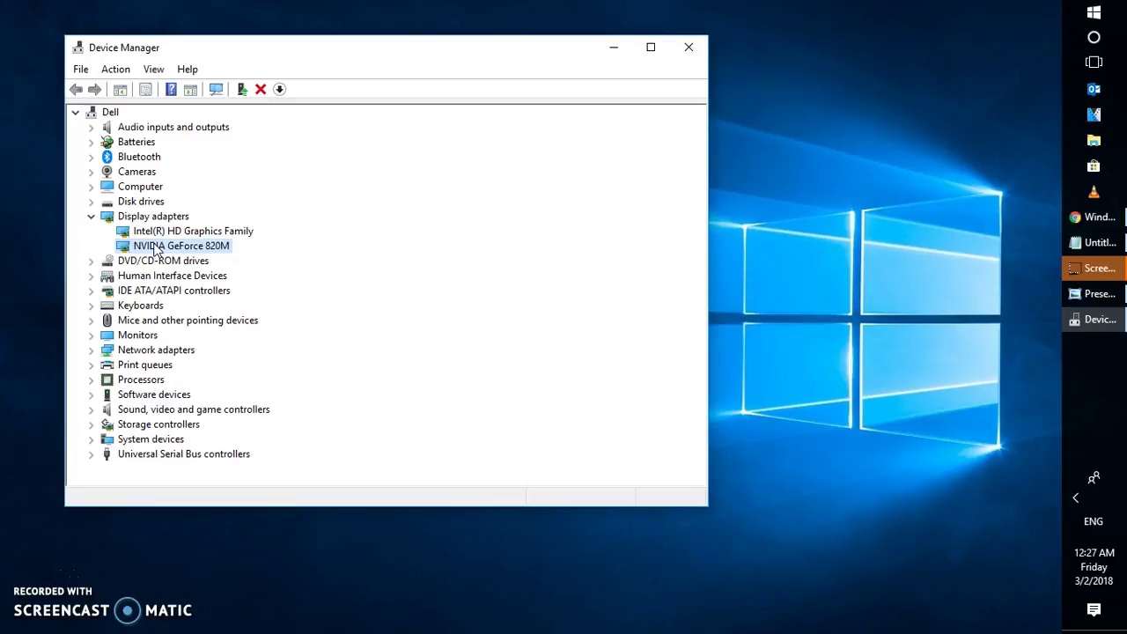
pyautogui.rightClick(156, 251)
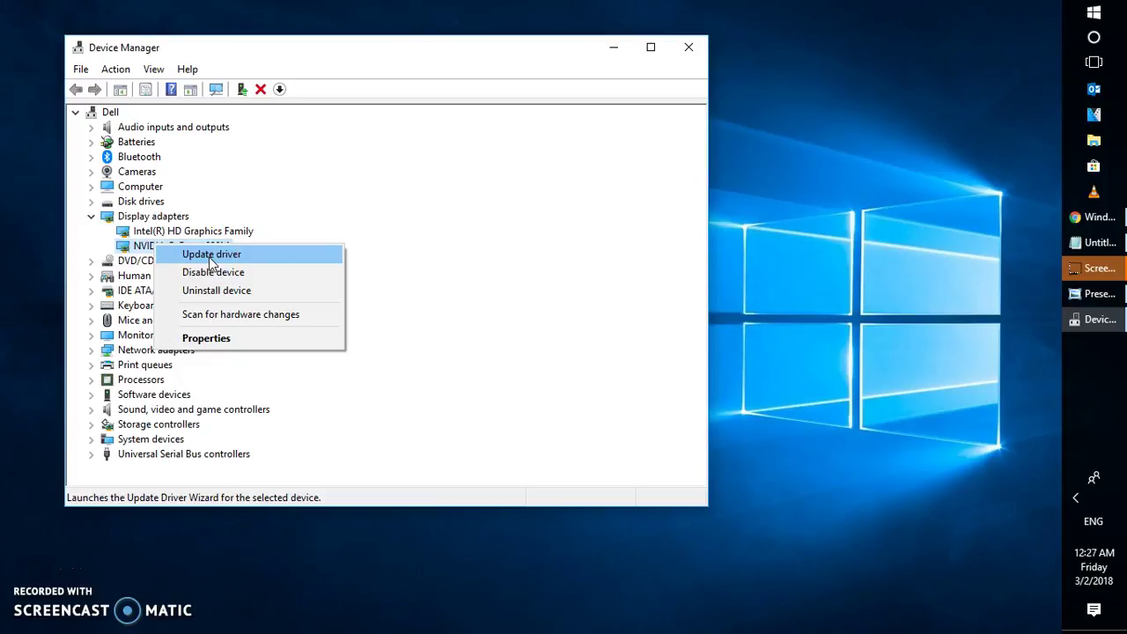
pyautogui.press('Escape')
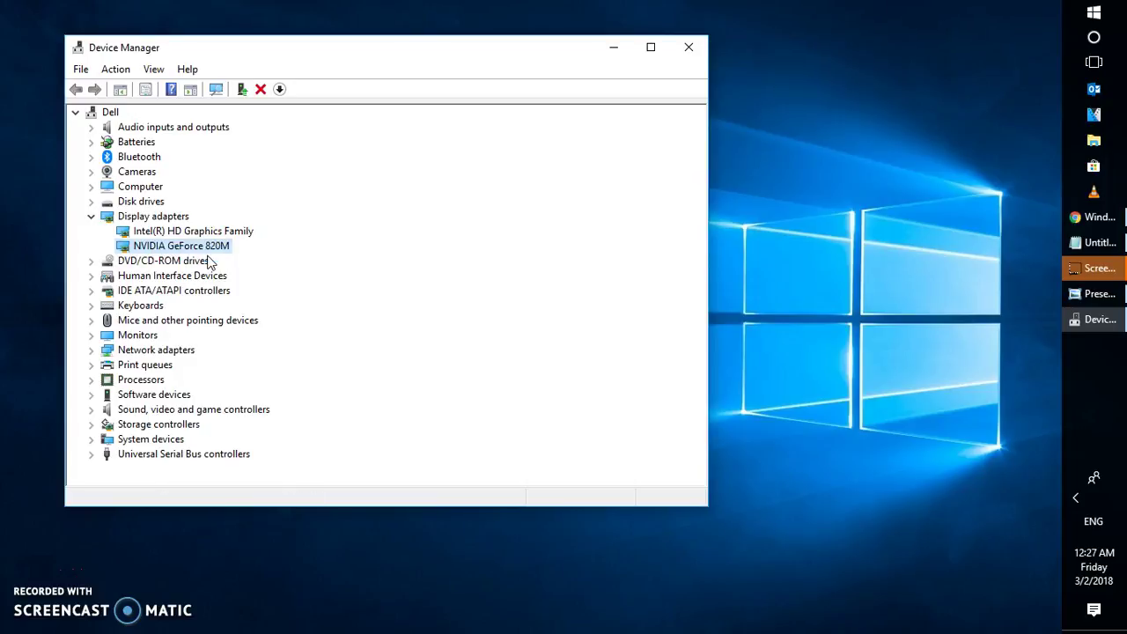
# - Look at the driver update option for the Intel(R) HD Graphics Family adapter, and close Device Manager
pyautogui.click(201, 231)
pyautogui.rightClick(201, 233)
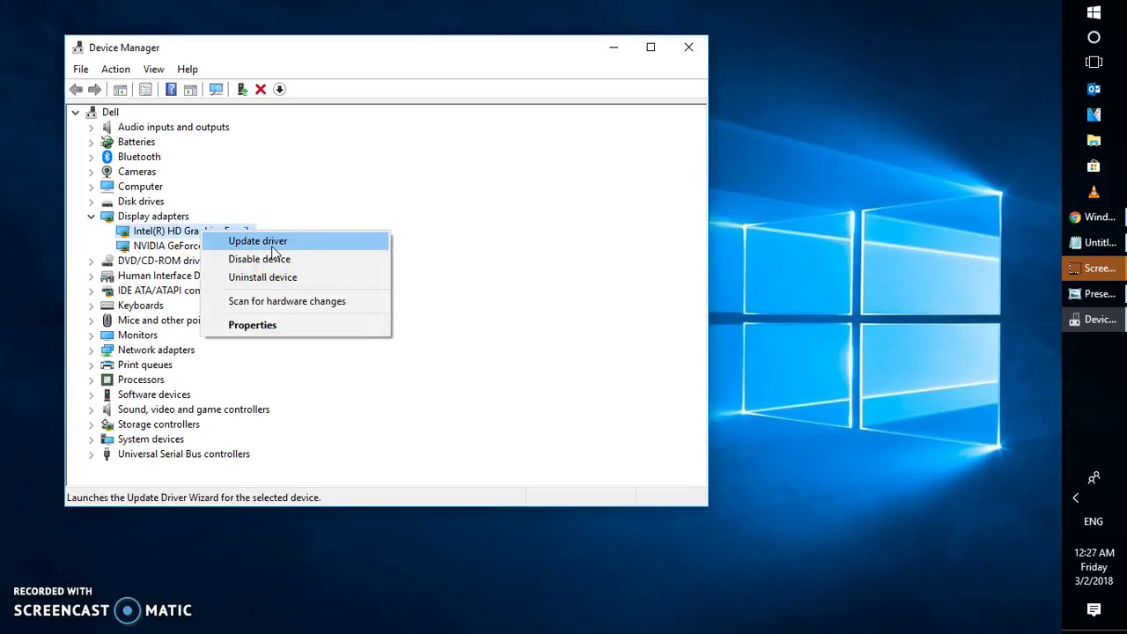
pyautogui.click(137, 230)
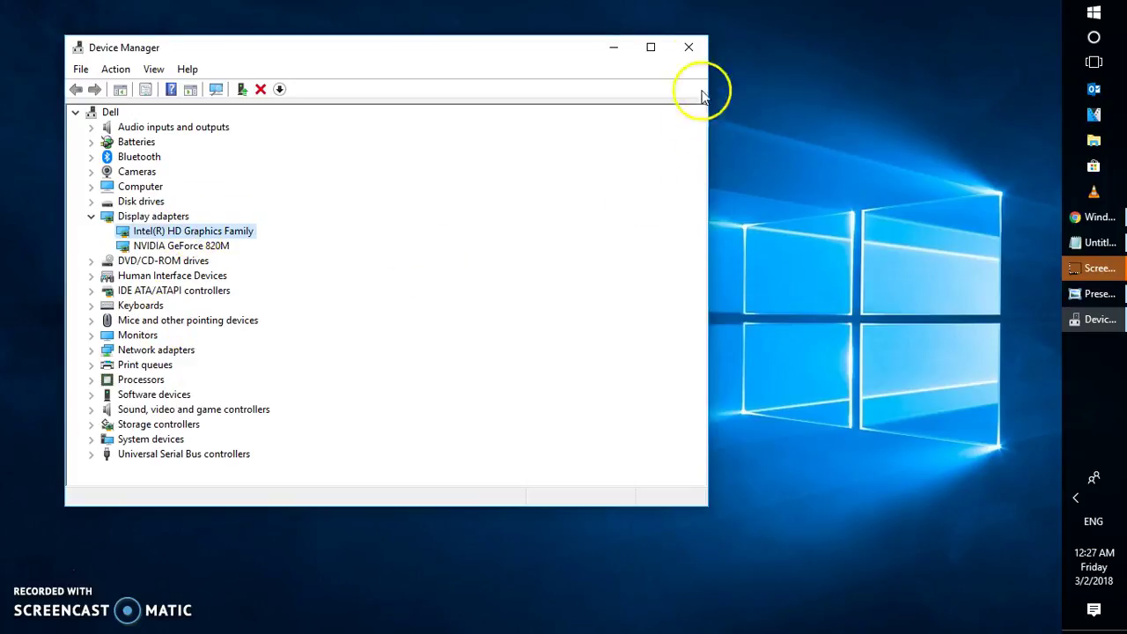
pyautogui.click(694, 53)
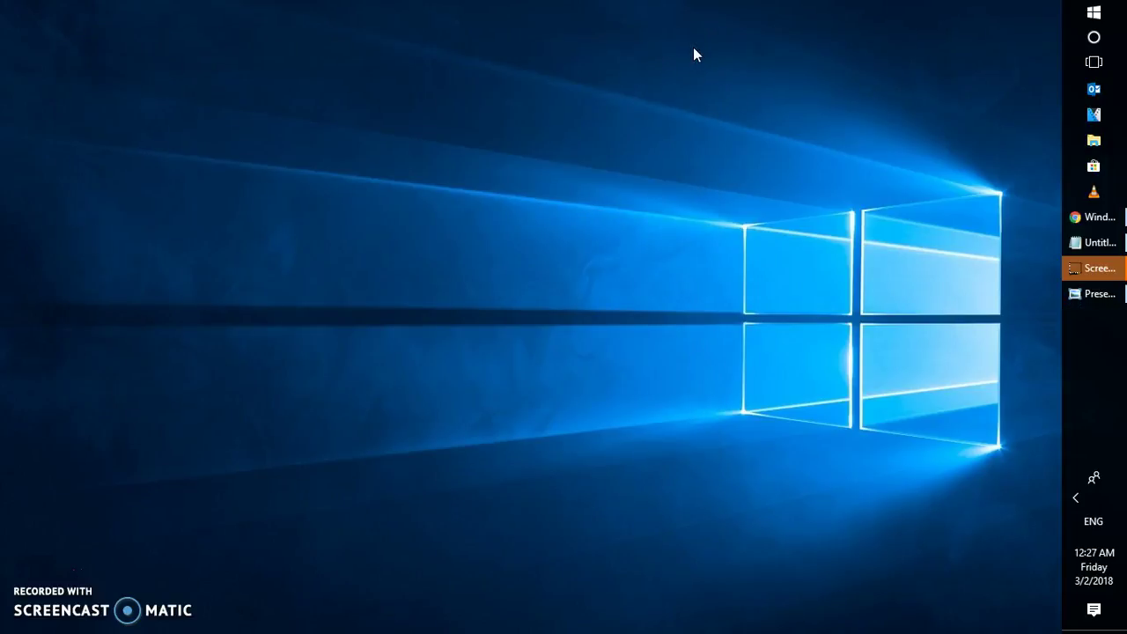
pyautogui.press('super+r')
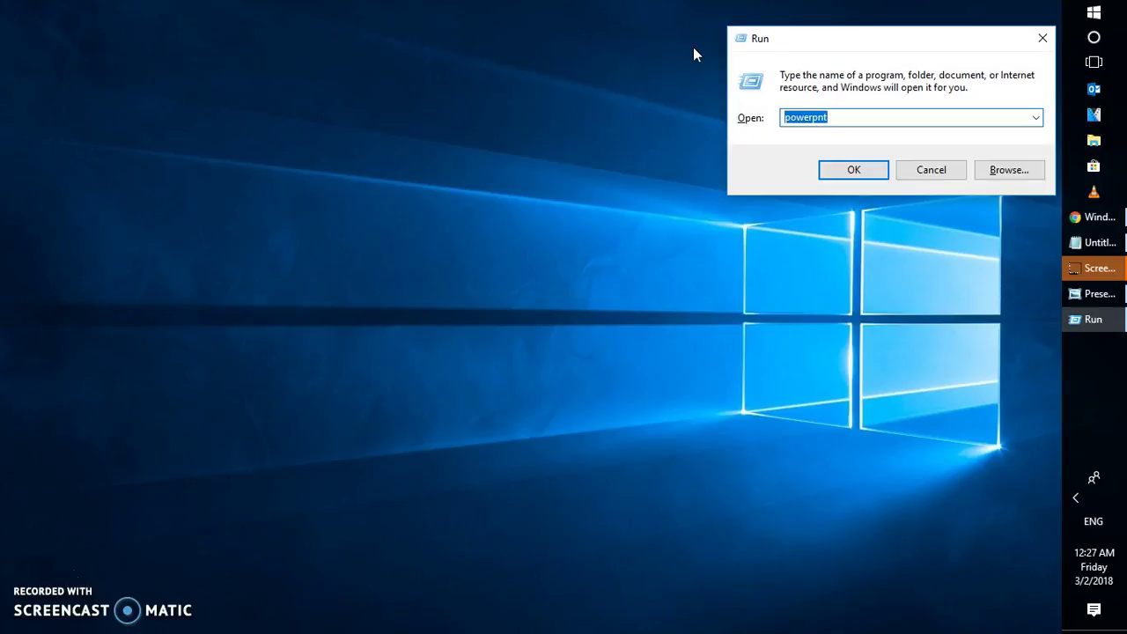
pyautogui.press('Return')
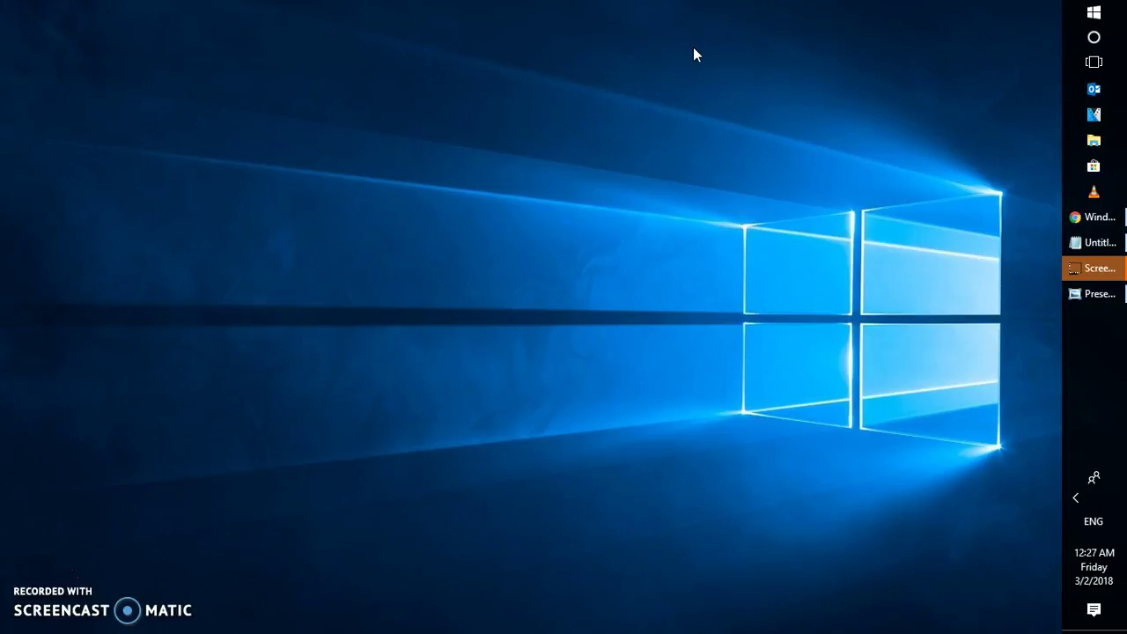
pyautogui.press('super+r')
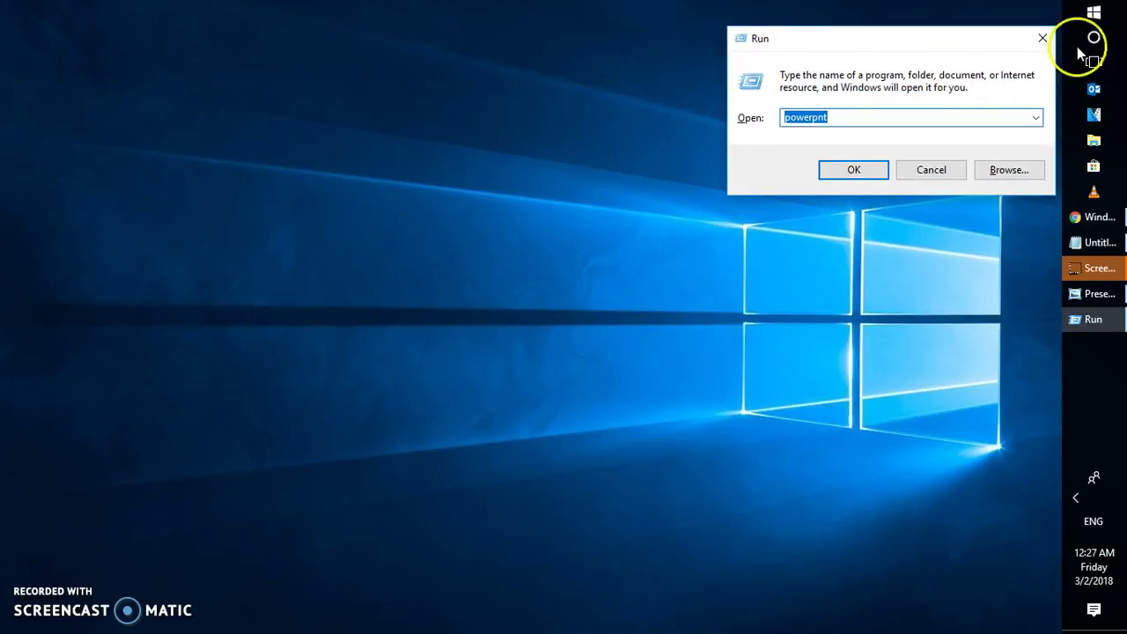
pyautogui.press('Escape')
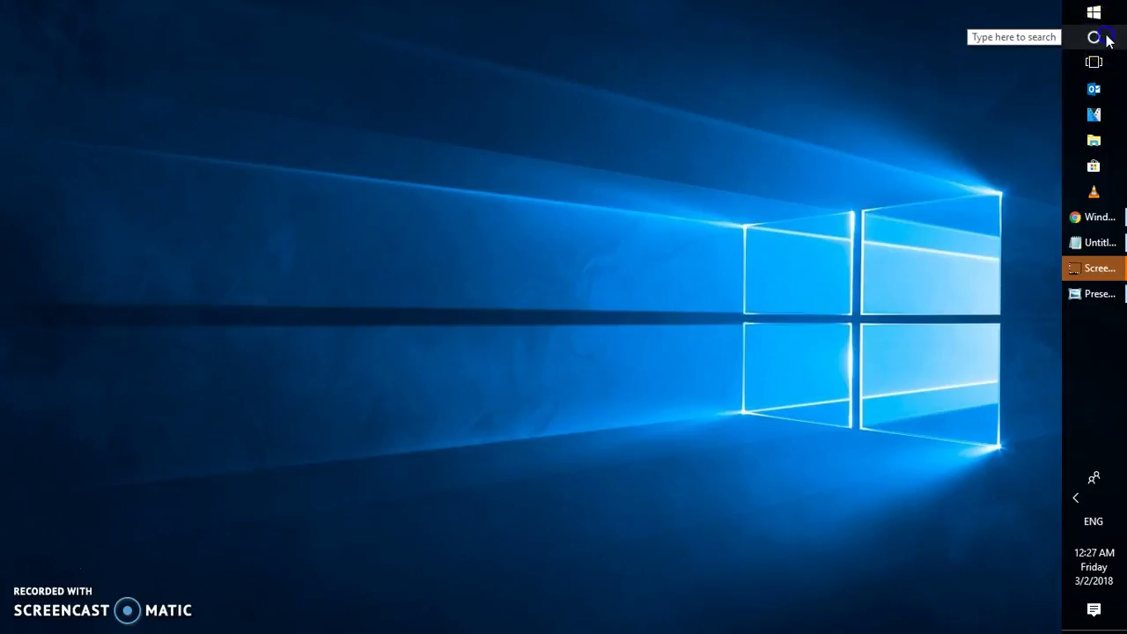
# - Find the Run app through Windows search and use it to open Programs and Features with appwiz.cpl
pyautogui.click(1107, 37)
pyautogui.write('run')
pyautogui.click(918, 96)
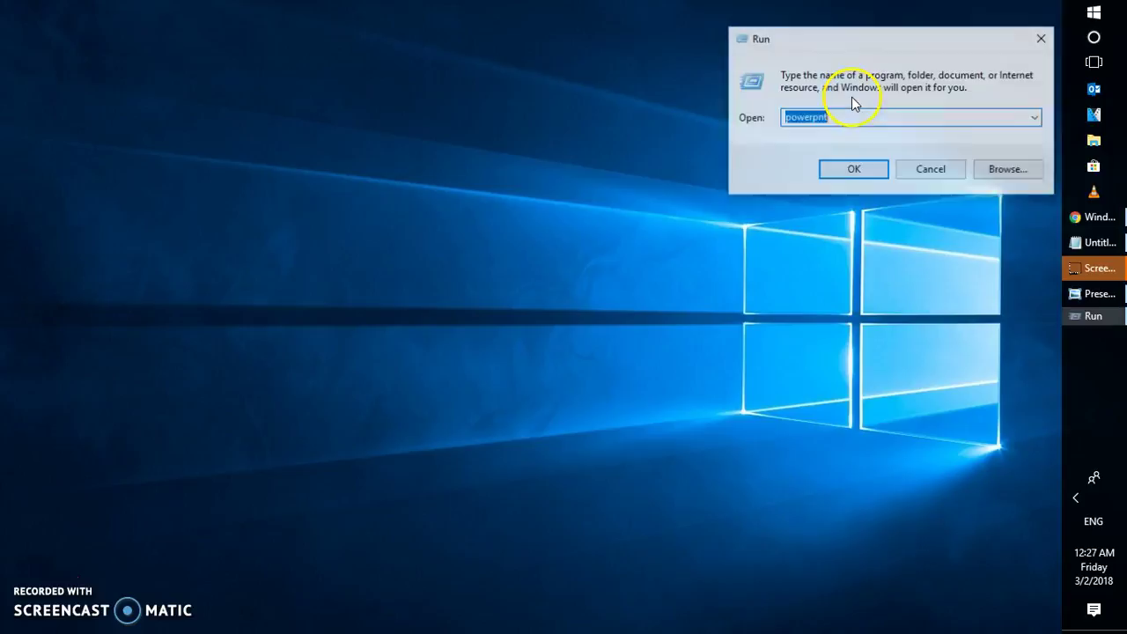
pyautogui.write('appwiz.c')
pyautogui.click(826, 142)
pyautogui.press('Return')
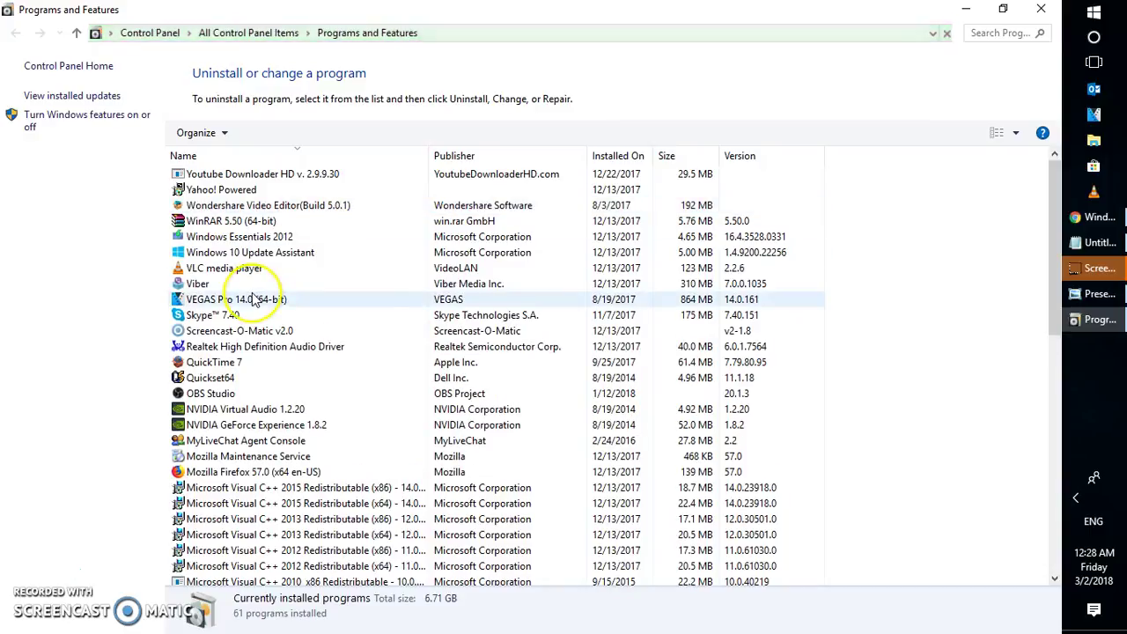
# - Locate McAfee WebAdvisor among the installed programs, view its uninstall option, and close Programs and Features
pyautogui.click(239, 442)
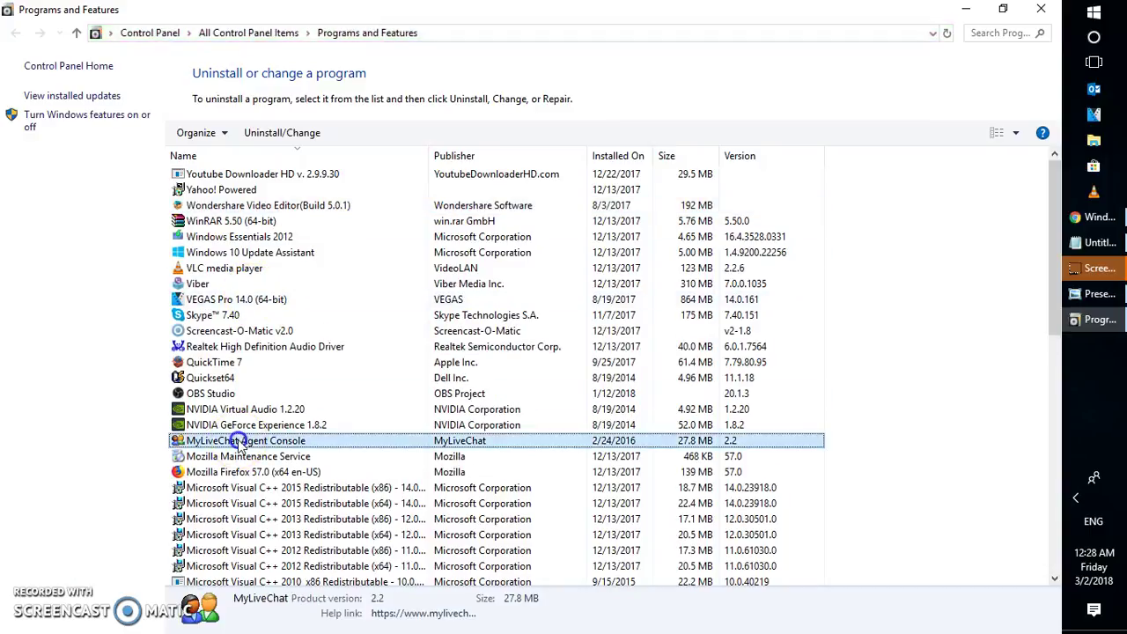
pyautogui.write('mc')
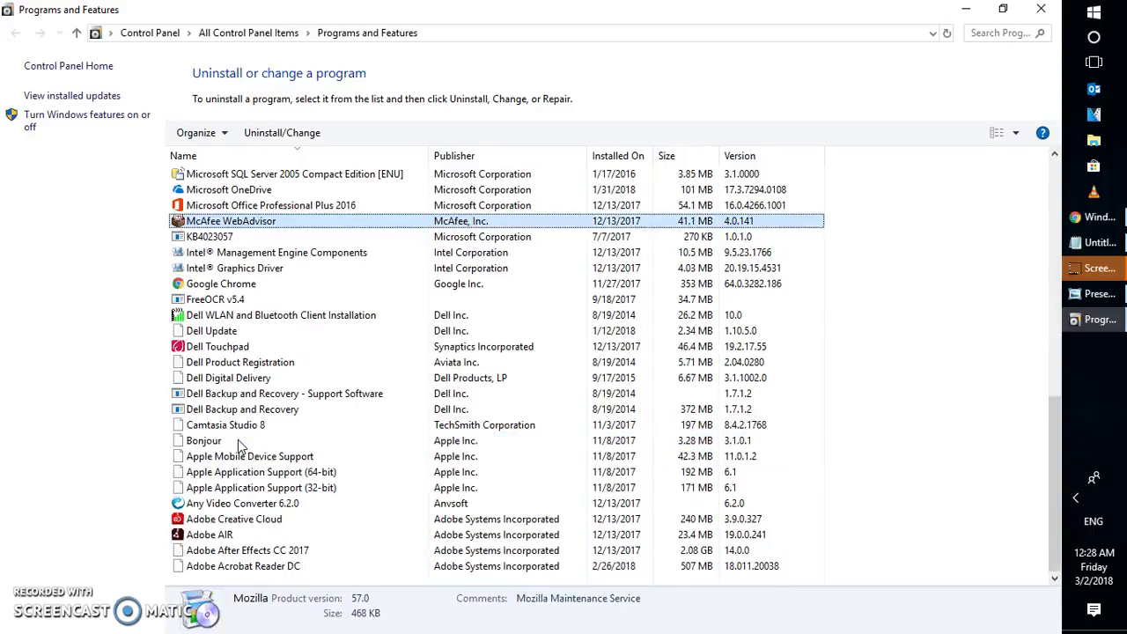
pyautogui.click(265, 228)
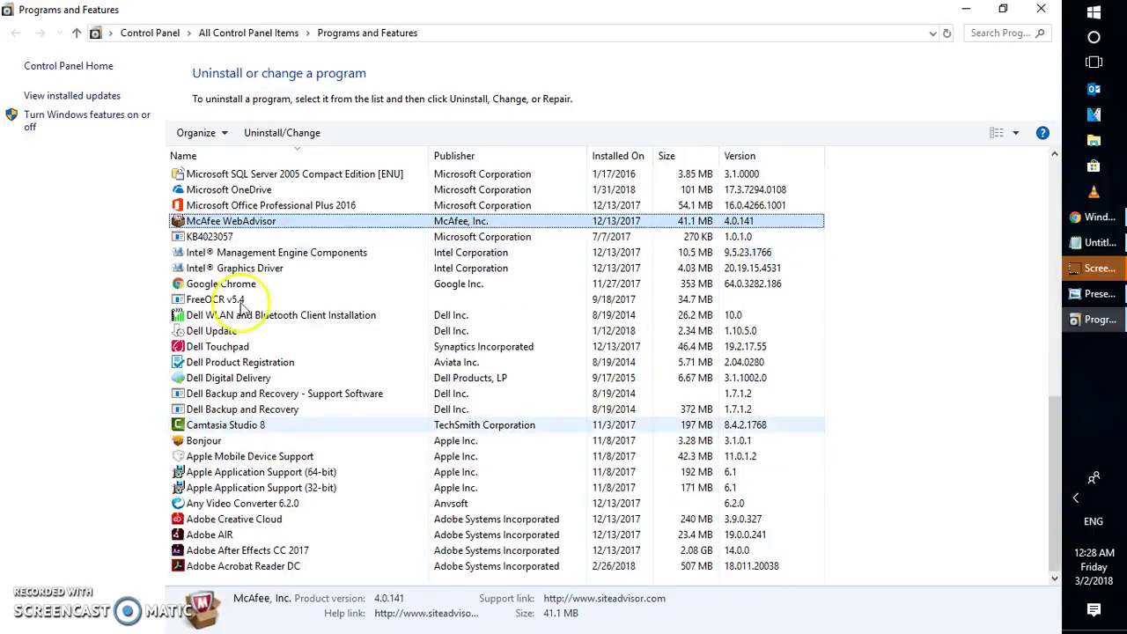
pyautogui.rightClick(247, 228)
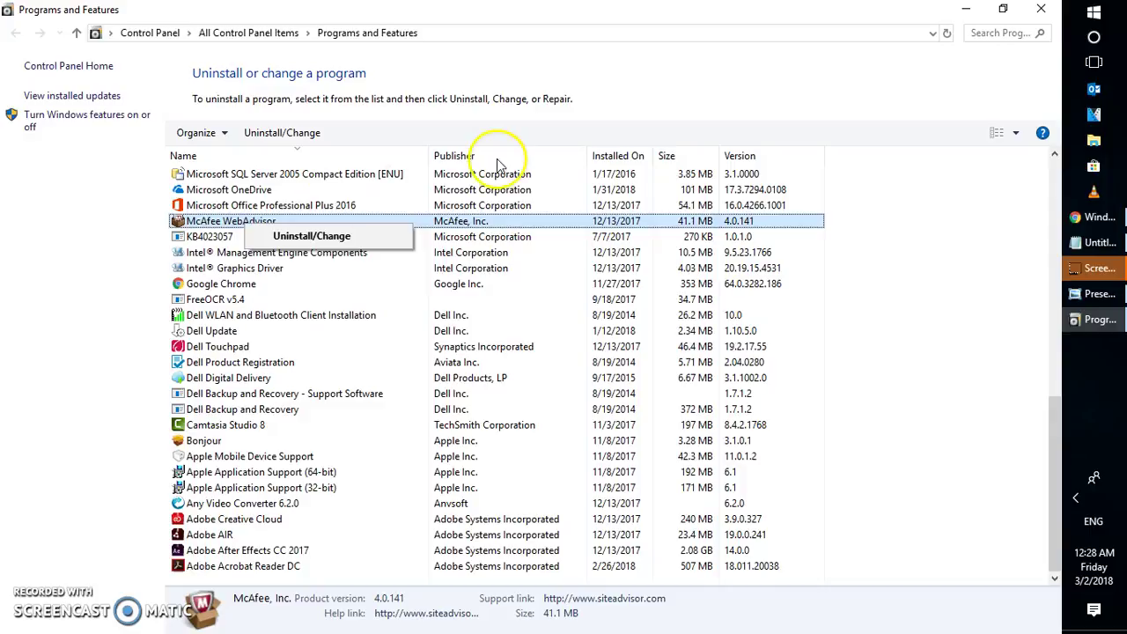
pyautogui.click(1040, 18)
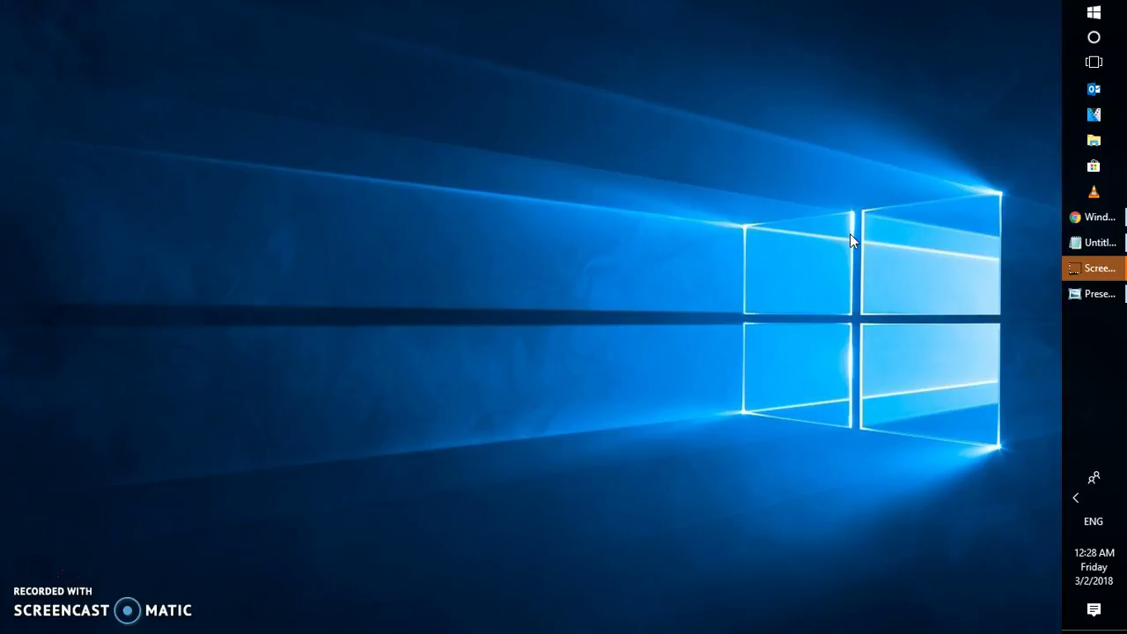
# - Find the Run app through Windows search and use it to open System Configuration with msconfig
pyautogui.click(1096, 36)
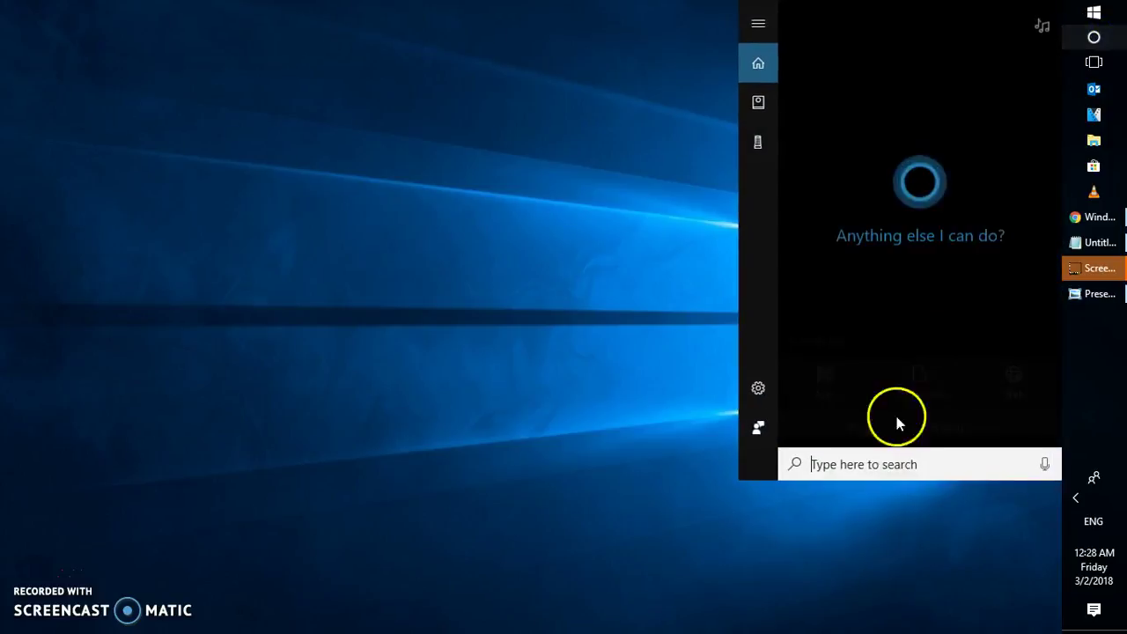
pyautogui.click(863, 465)
pyautogui.write('run')
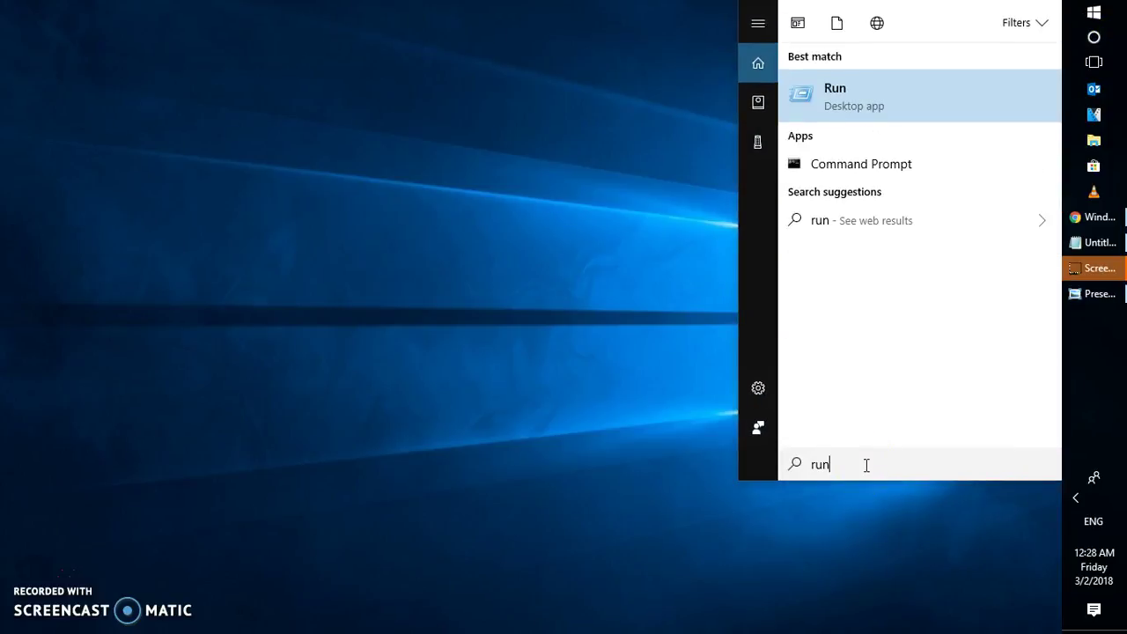
pyautogui.click(870, 95)
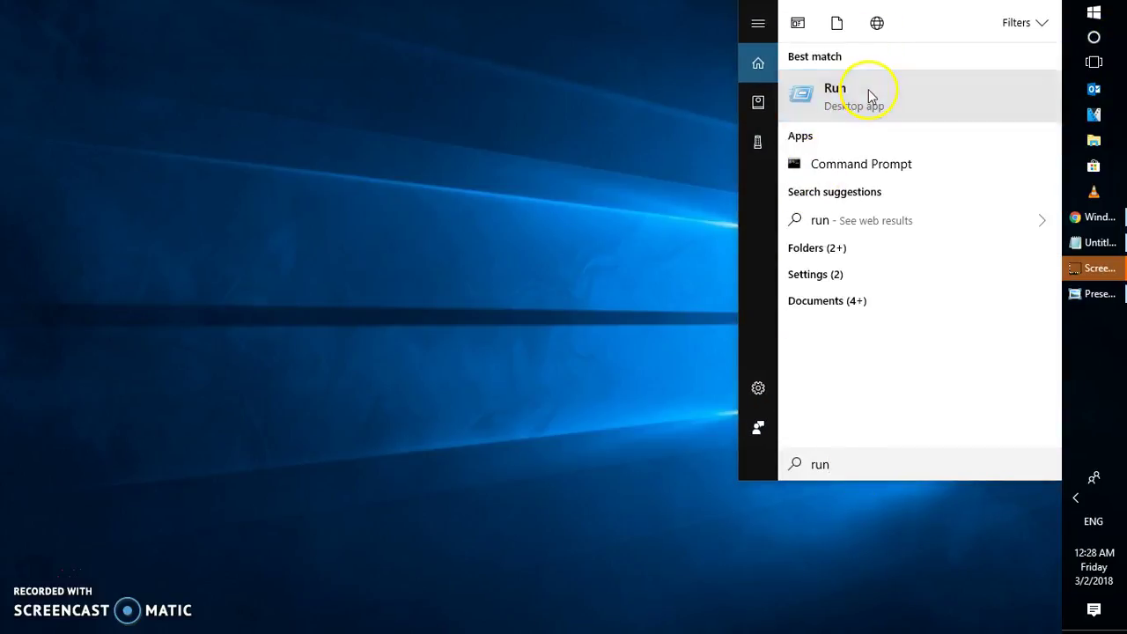
pyautogui.write('msconfi')
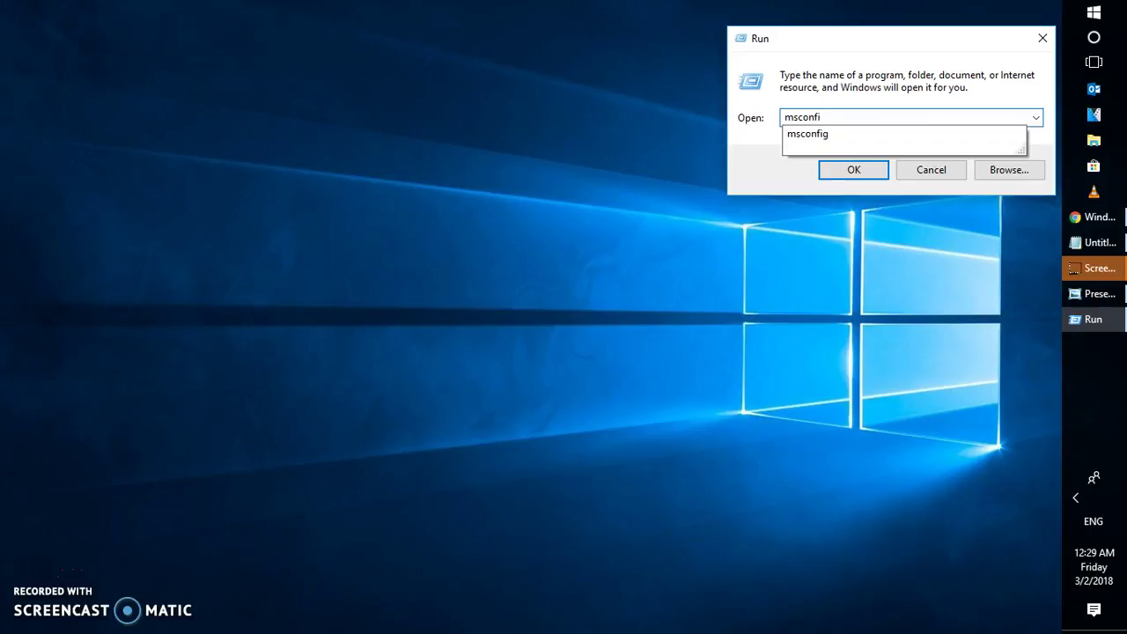
pyautogui.write('g')
pyautogui.press('Return')
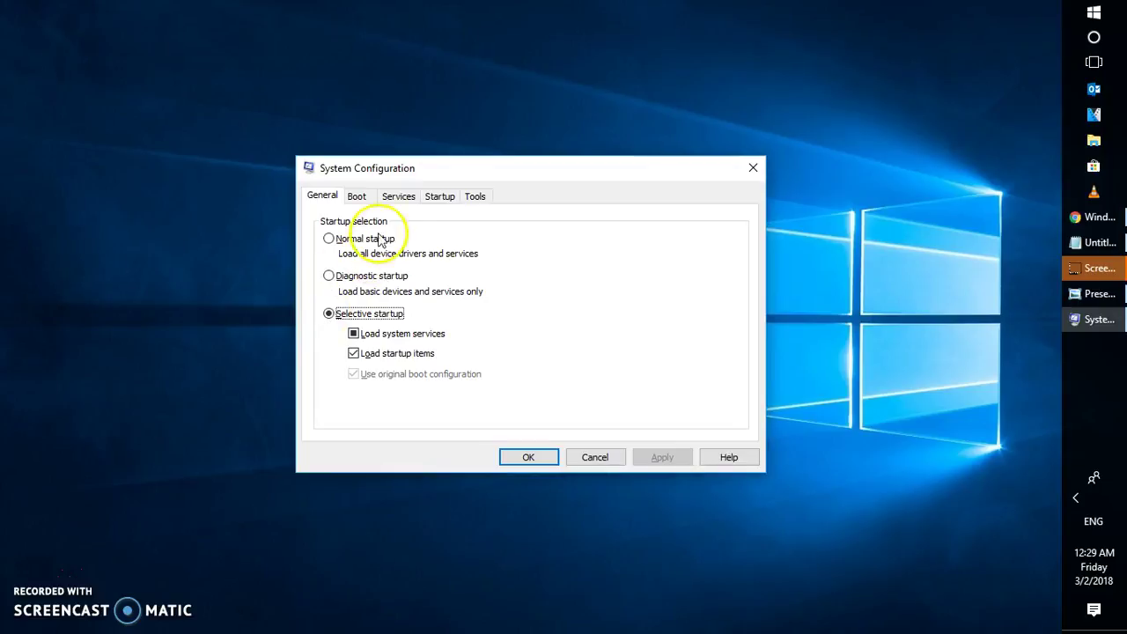
# - Hide all Microsoft services in System Configuration and disable all the remaining services
pyautogui.click(398, 201)
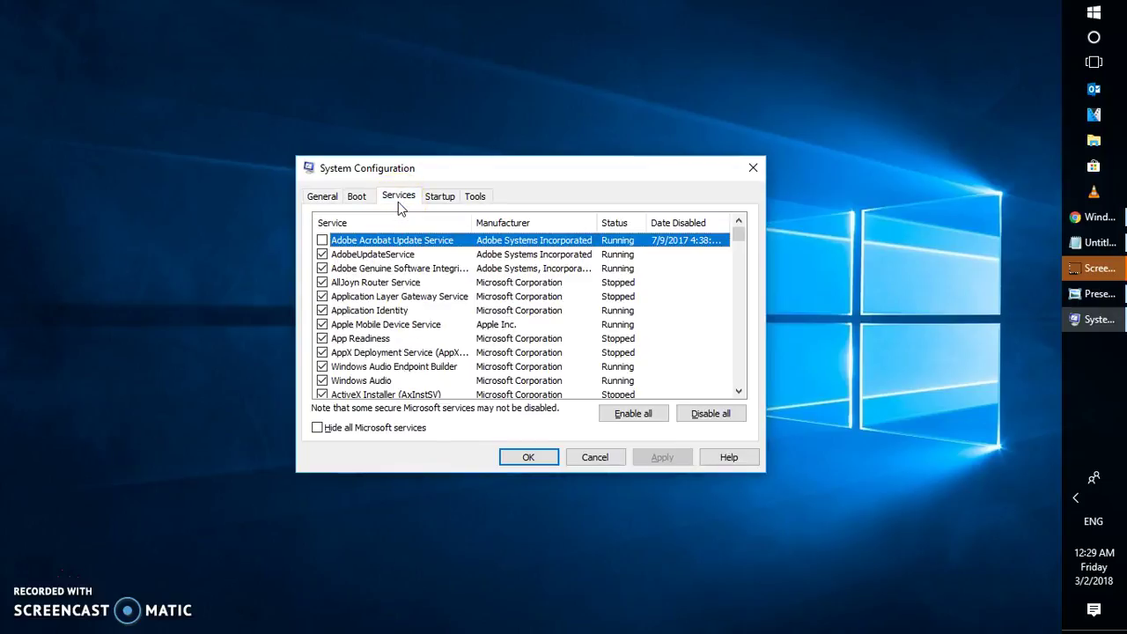
pyautogui.click(318, 430)
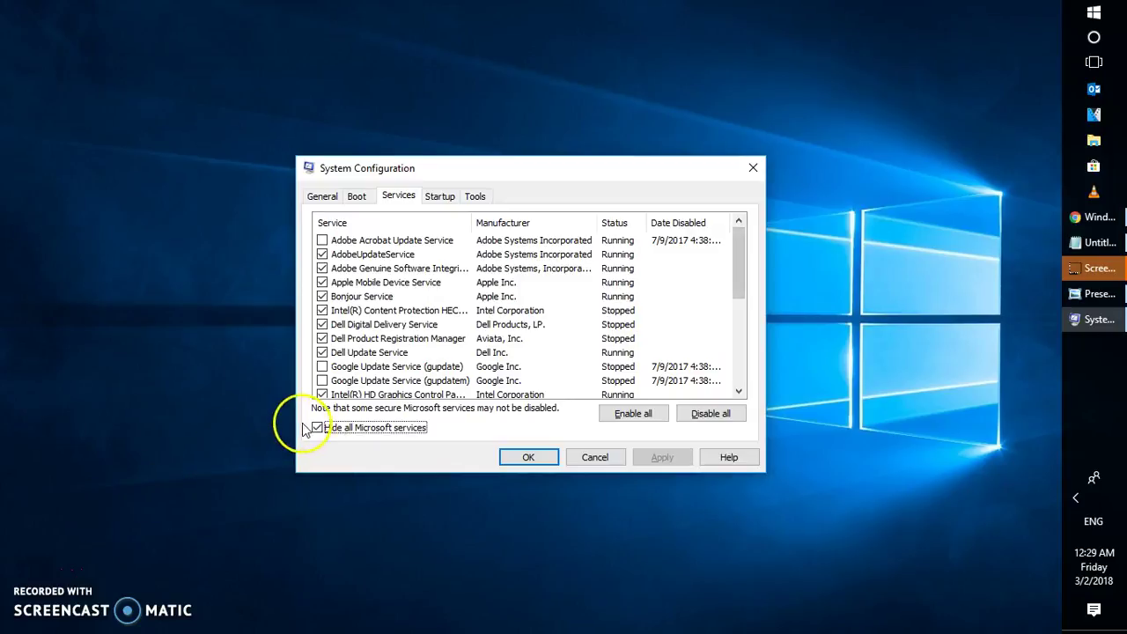
pyautogui.click(711, 414)
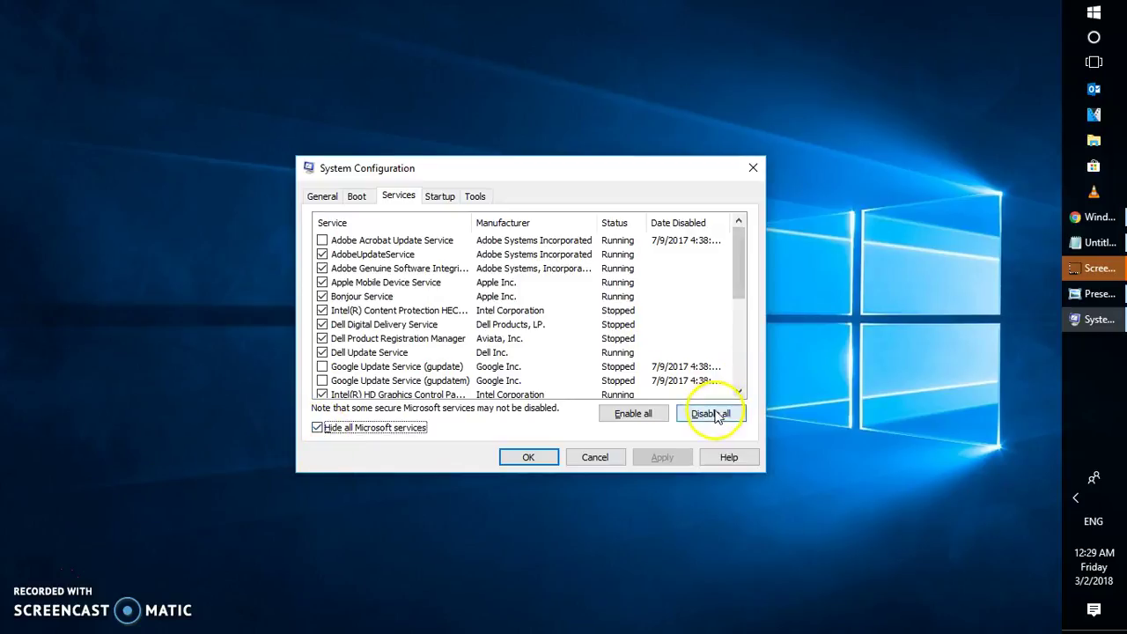
# - Open the Task Manager startup list from System Configuration and disable Skype at startup
pyautogui.click(451, 201)
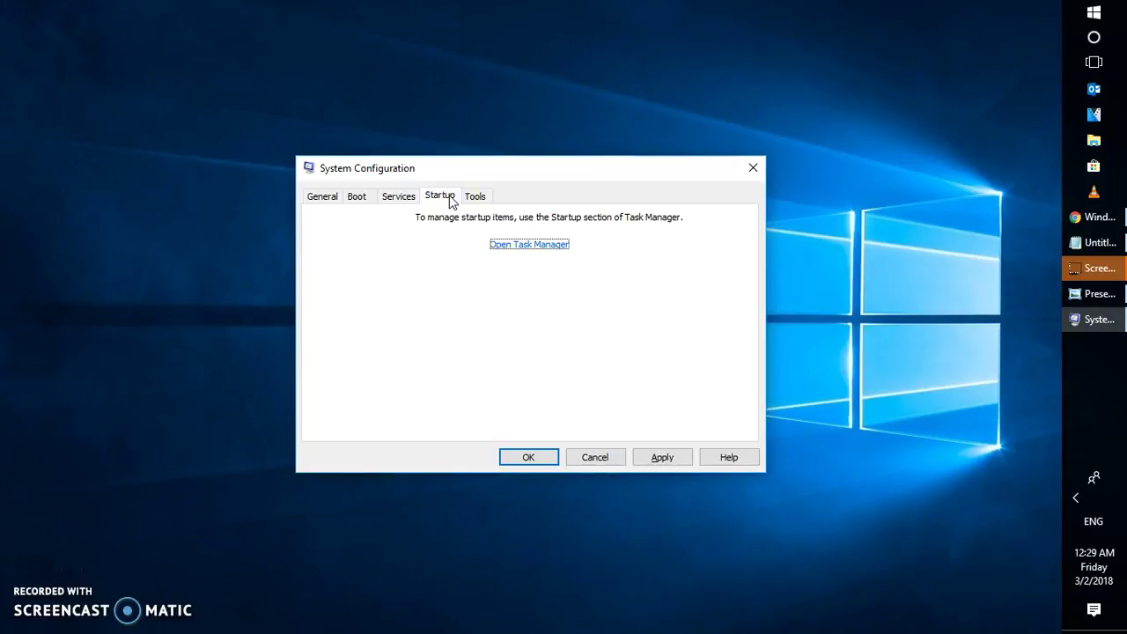
pyautogui.click(544, 247)
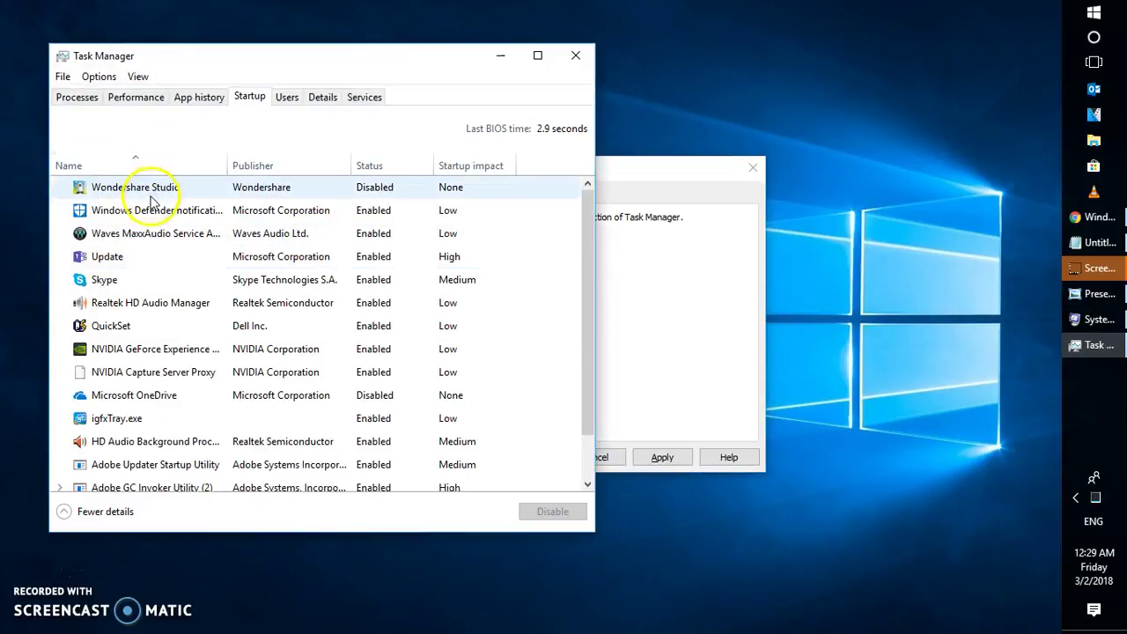
pyautogui.click(150, 195)
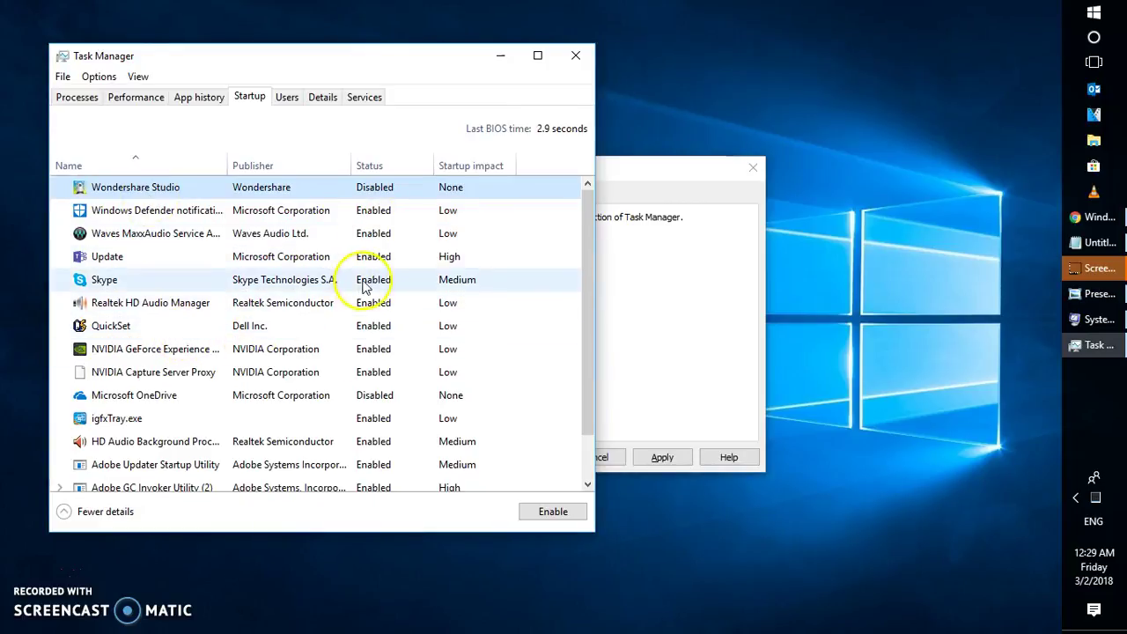
pyautogui.click(172, 288)
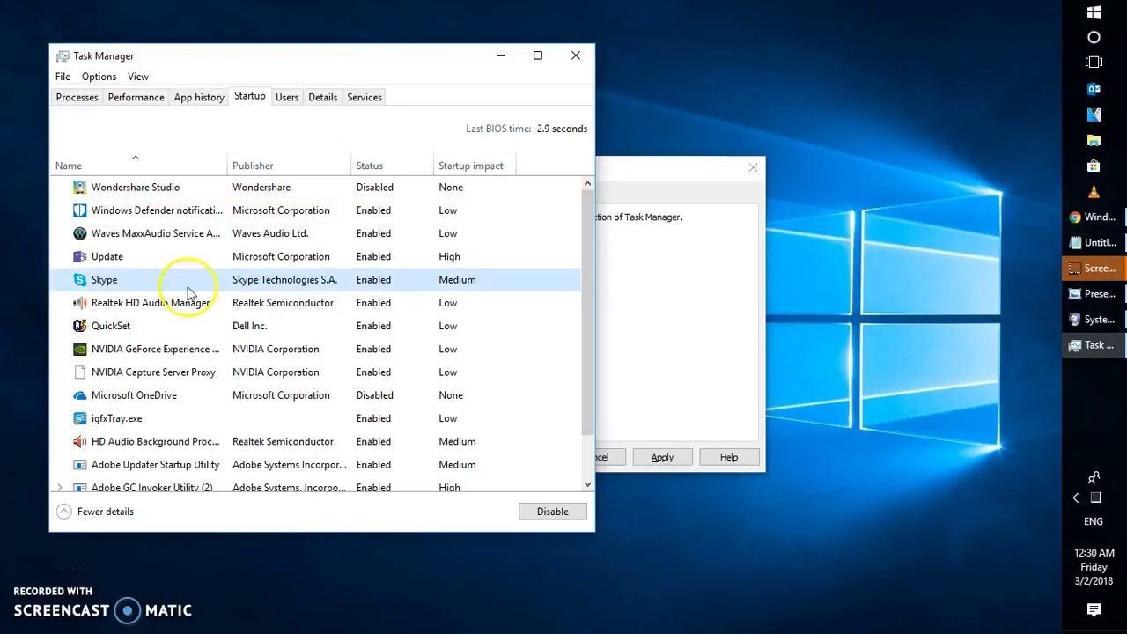
pyautogui.click(559, 509)
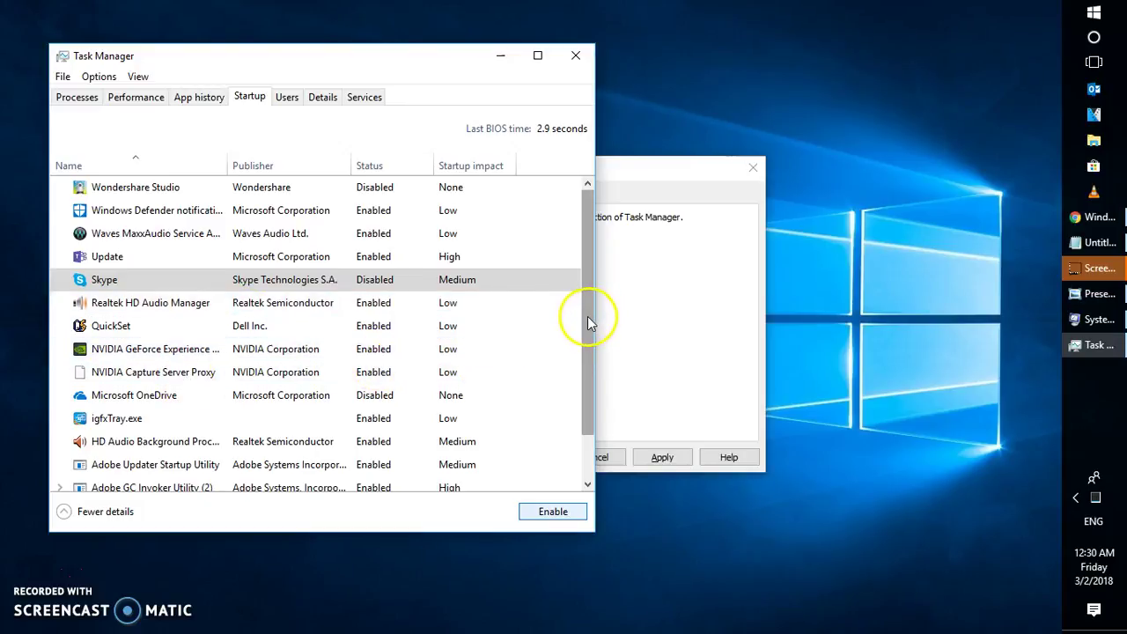
# - Disable the Apple Push startup item in Task Manager
pyautogui.moveTo(587, 316); pyautogui.dragTo(586, 360)
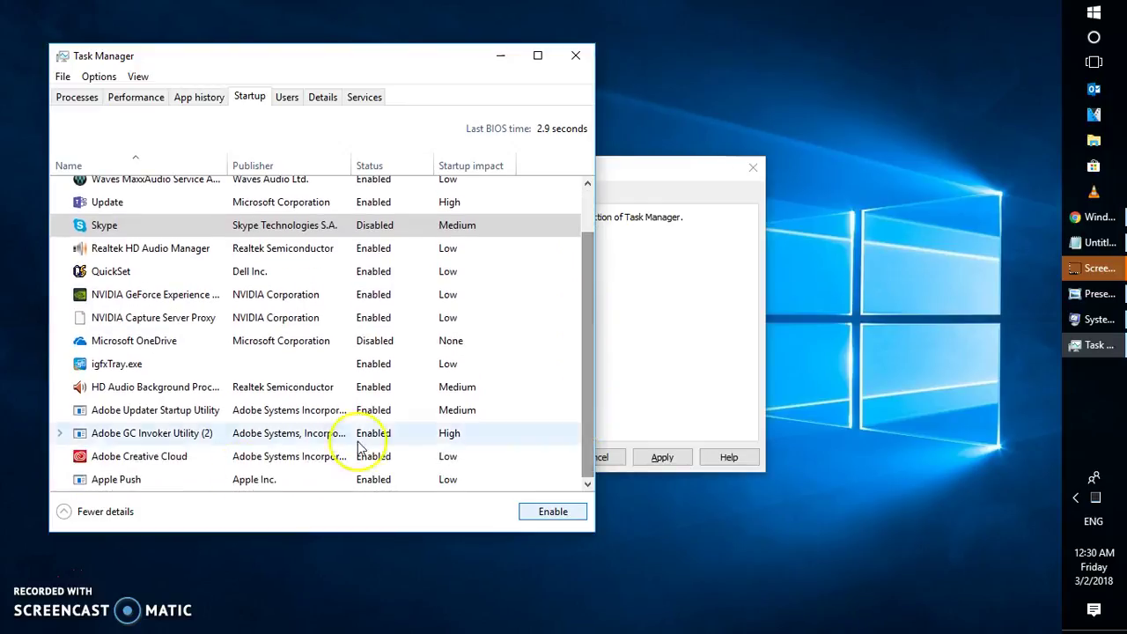
pyautogui.click(182, 481)
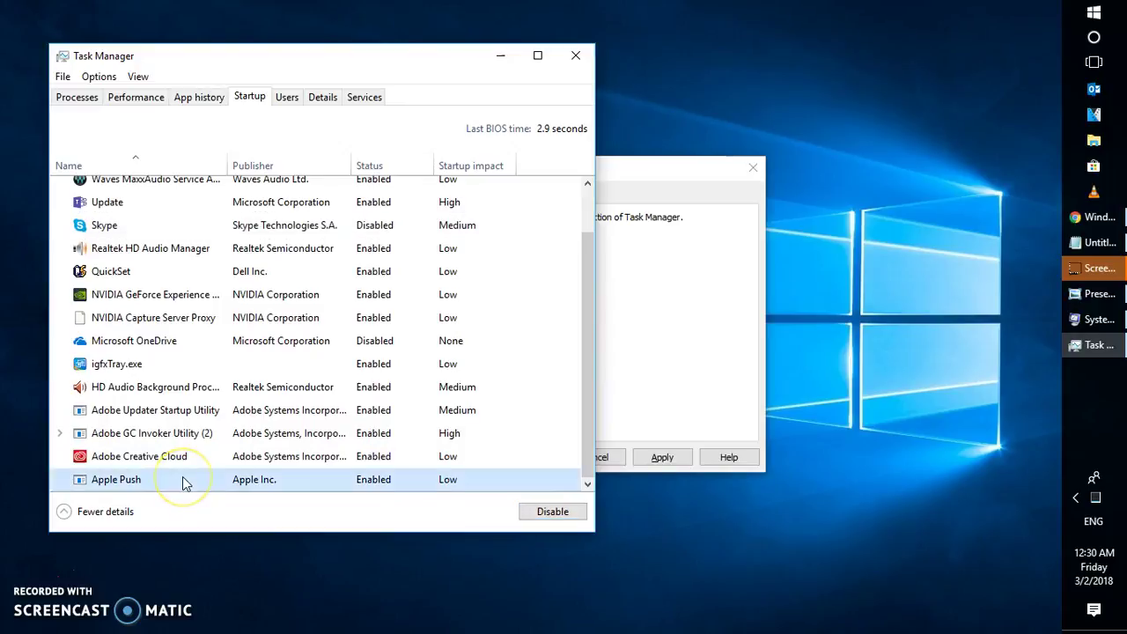
pyautogui.click(553, 512)
# - Expand the Adobe GC Invoker Utility startup group and try to disable it
pyautogui.click(149, 434)
pyautogui.doubleClick(150, 433)
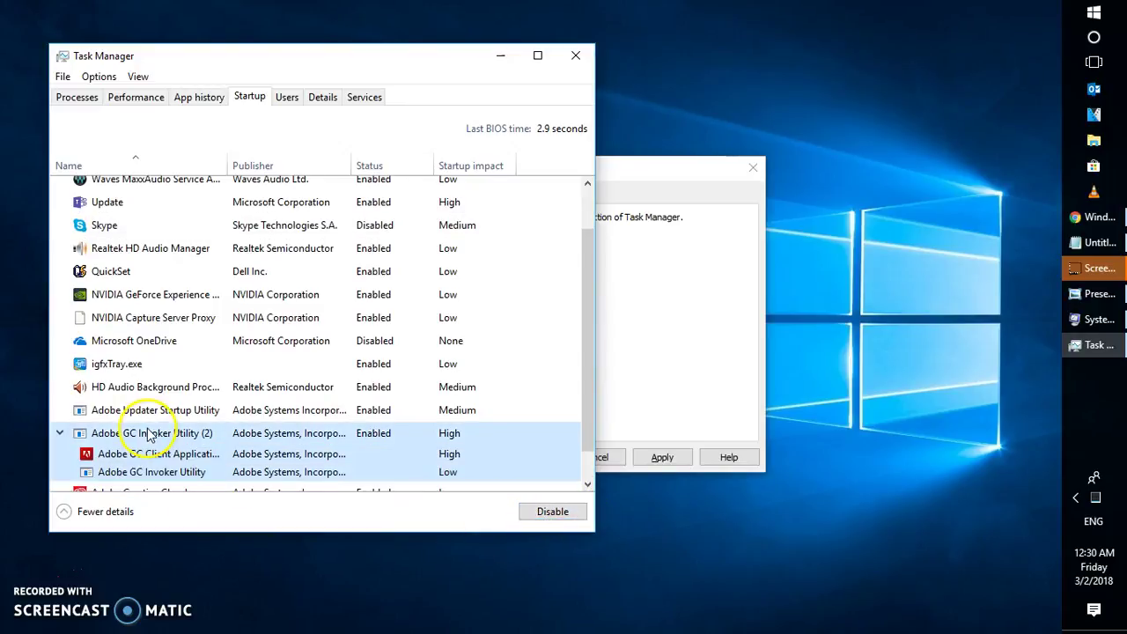
pyautogui.click(558, 515)
pyautogui.click(563, 523)
pyautogui.click(562, 519)
pyautogui.click(227, 476)
pyautogui.click(546, 516)
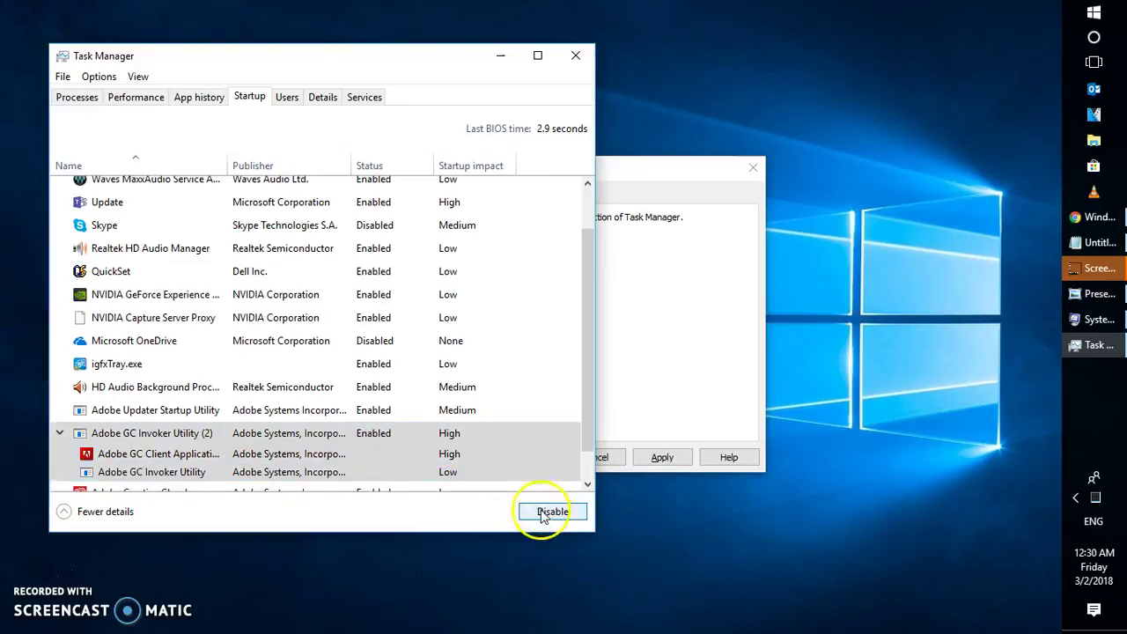
pyautogui.click(150, 346)
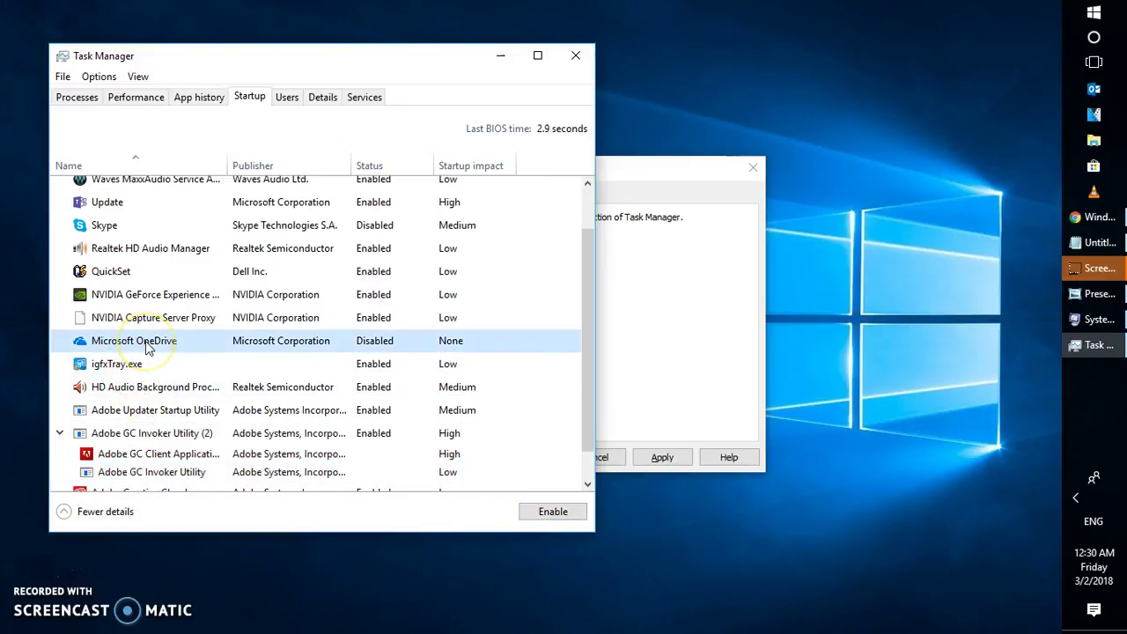
pyautogui.click(150, 318)
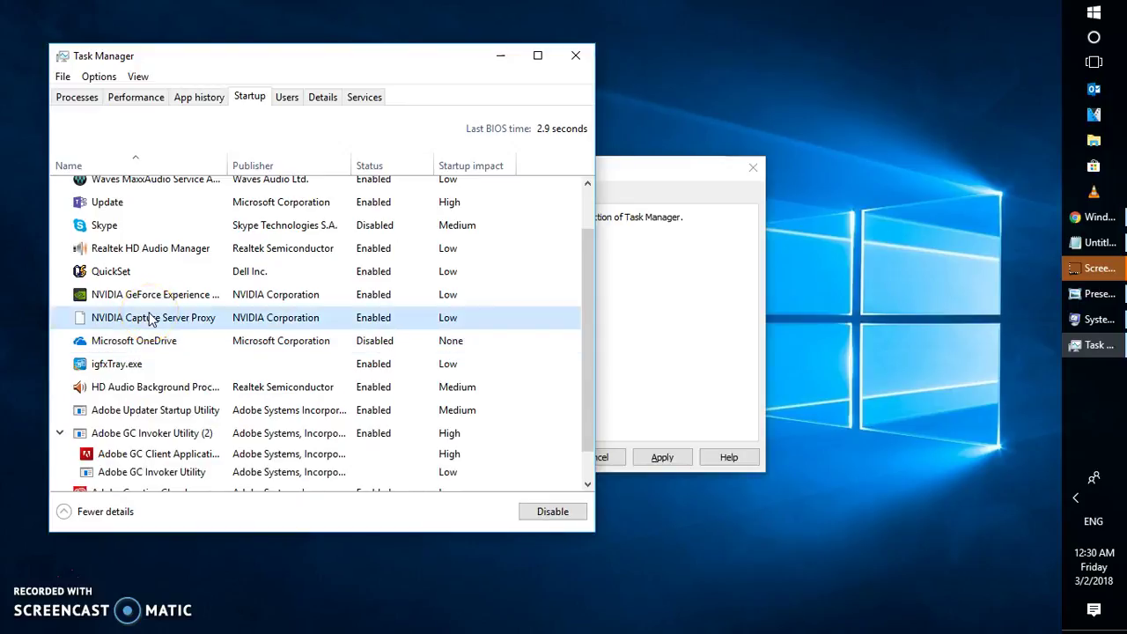
pyautogui.click(128, 272)
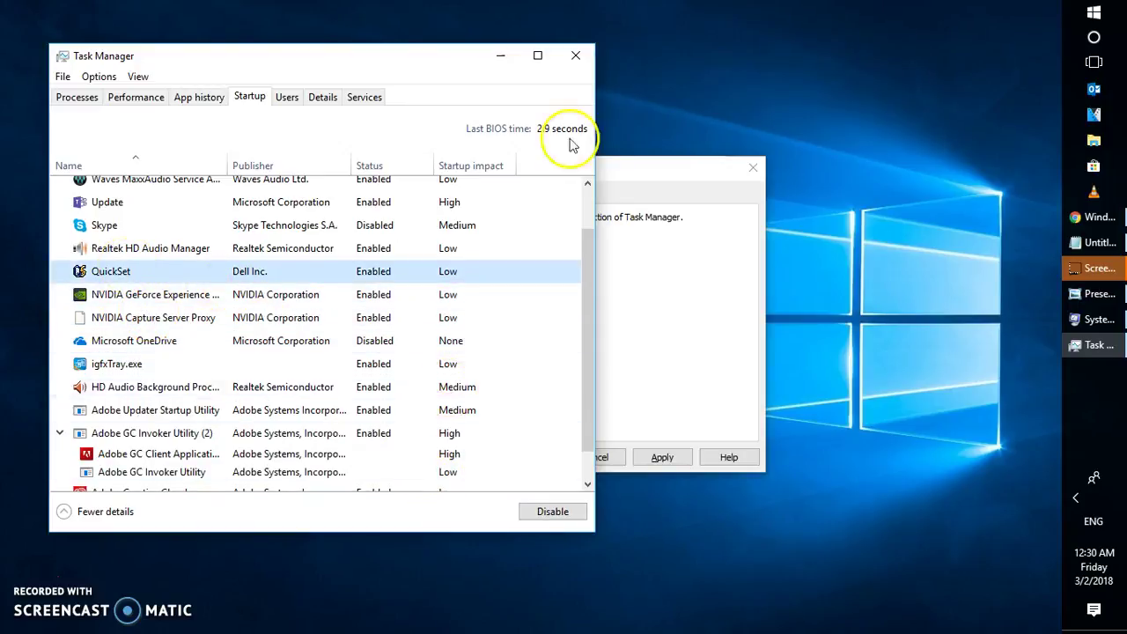
# - Close Task Manager, apply the System Configuration changes and exit without restarting the computer
pyautogui.click(581, 66)
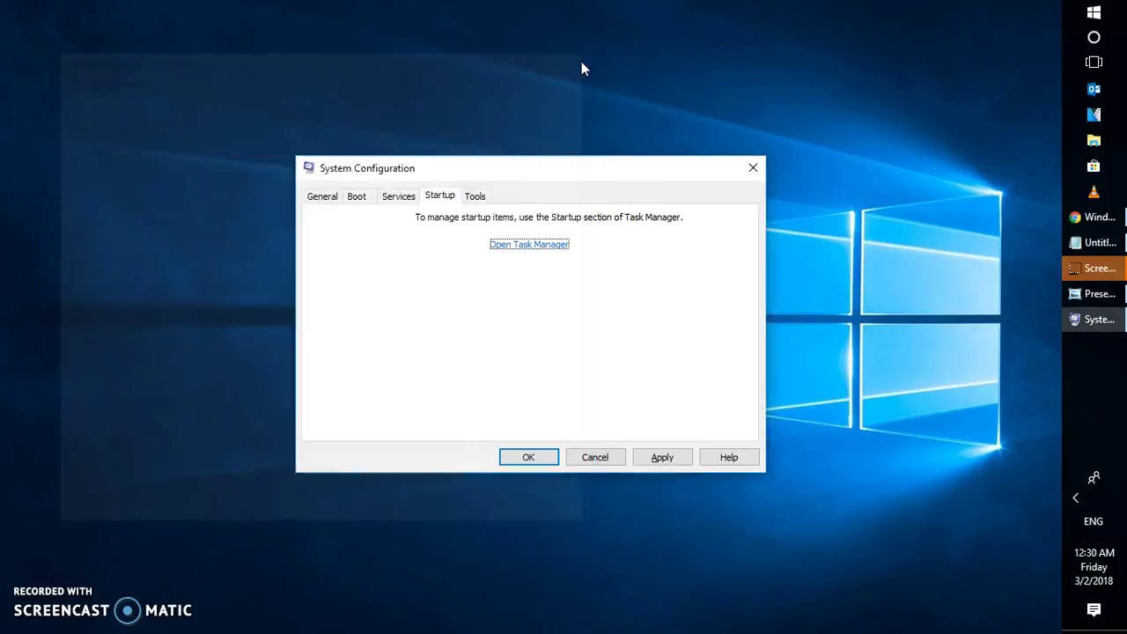
pyautogui.click(662, 457)
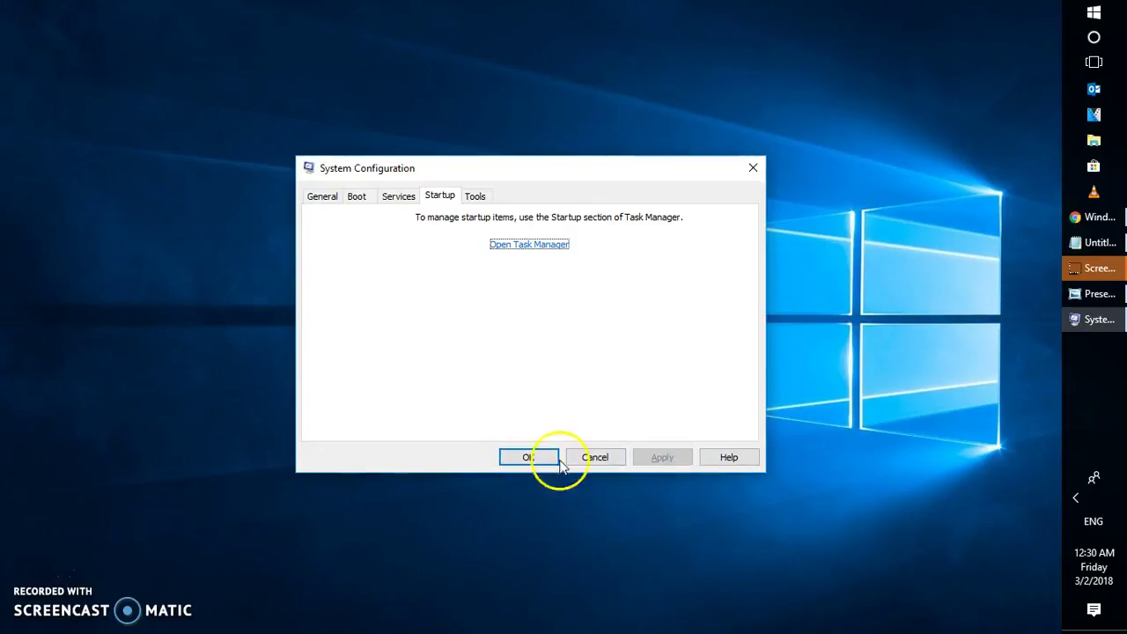
pyautogui.click(520, 460)
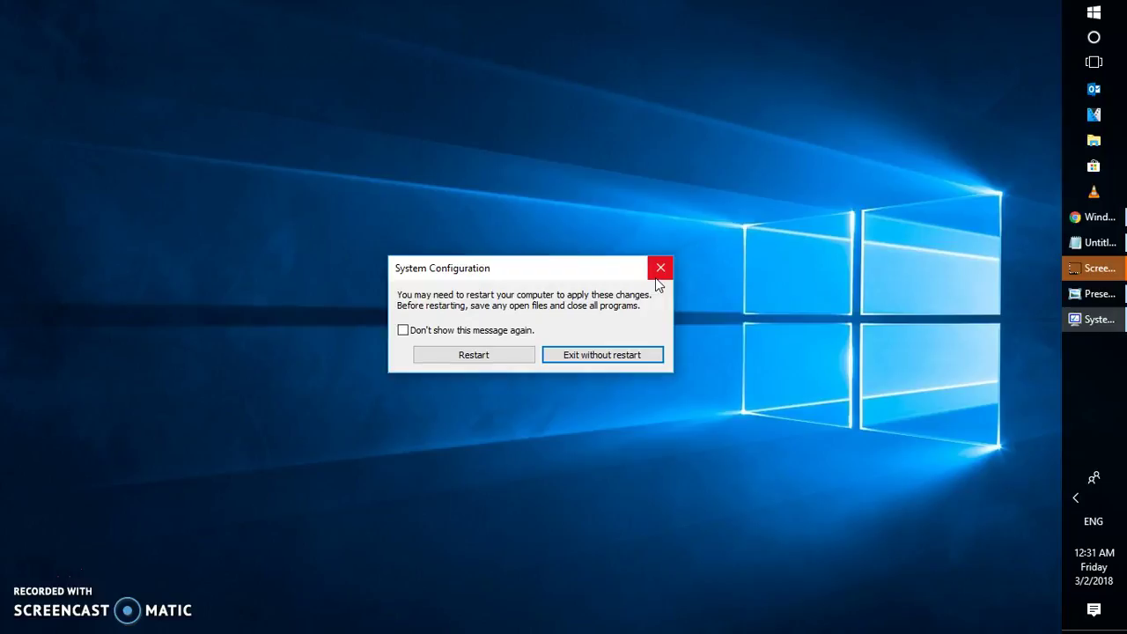
pyautogui.click(607, 361)
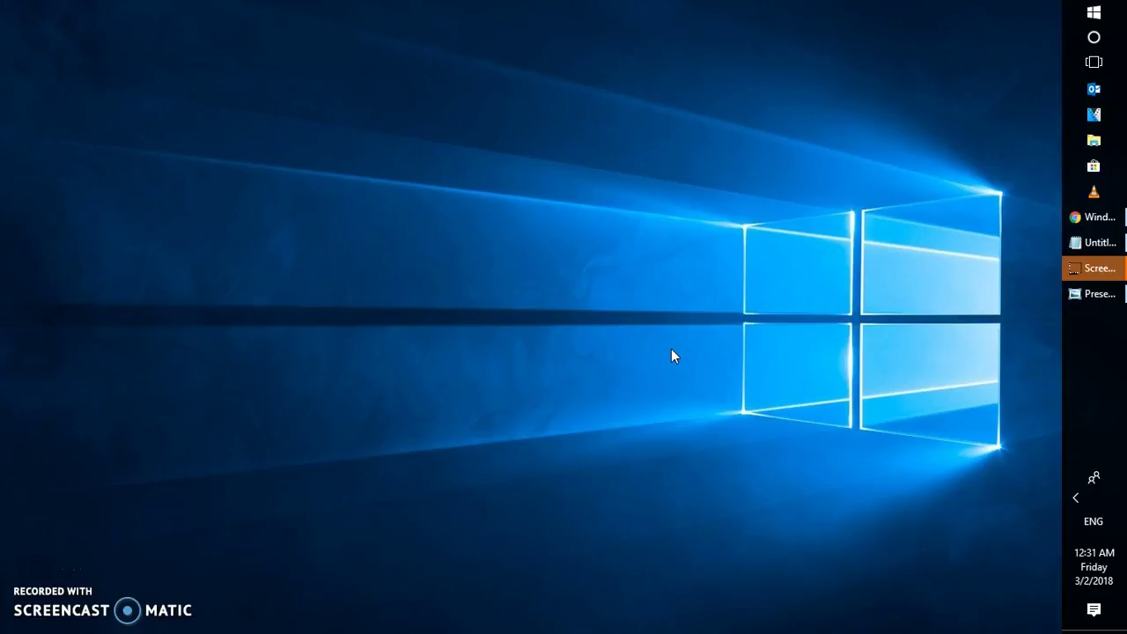
# - Find Command Prompt by searching Windows for cmd, run it as administrator and start a chkdsk scan
pyautogui.click(1095, 38)
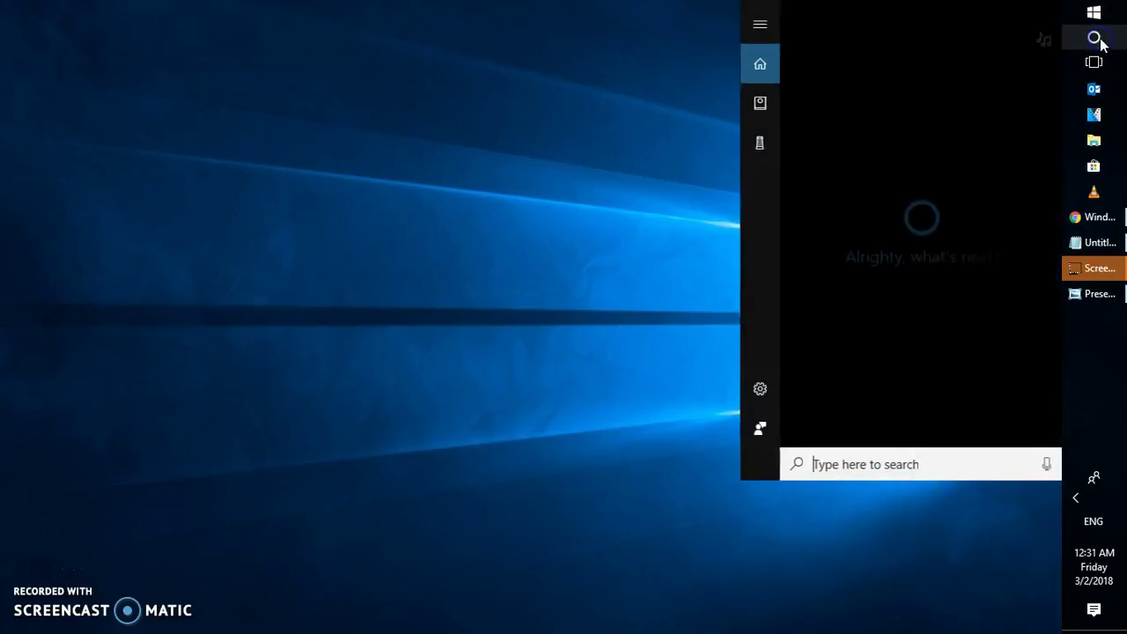
pyautogui.click(857, 464)
pyautogui.write('cmd')
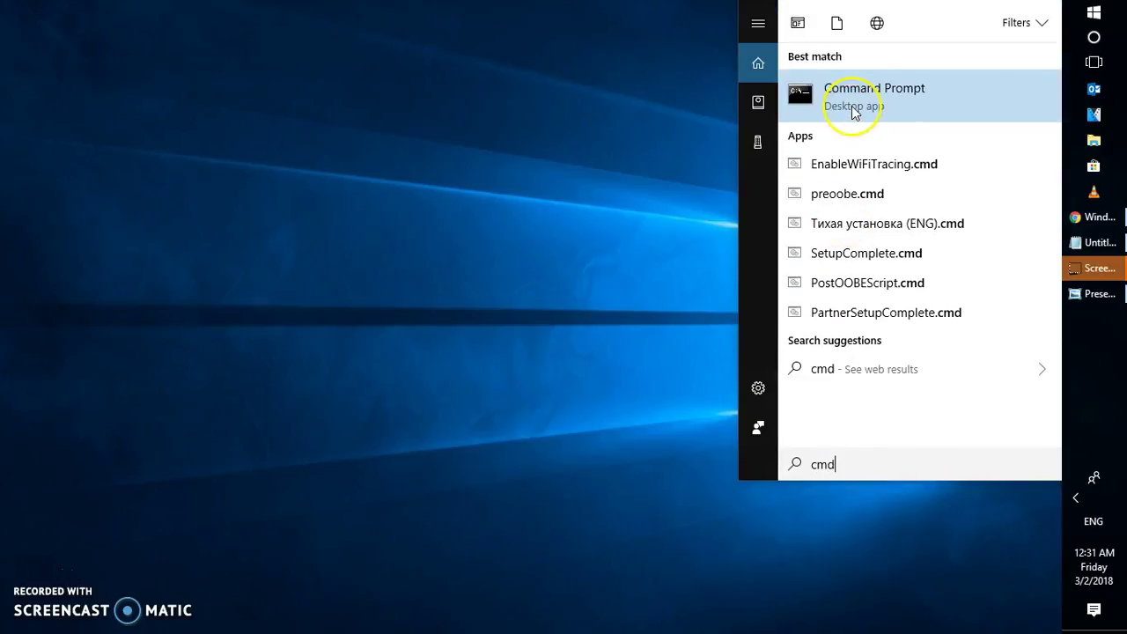
pyautogui.rightClick(853, 113)
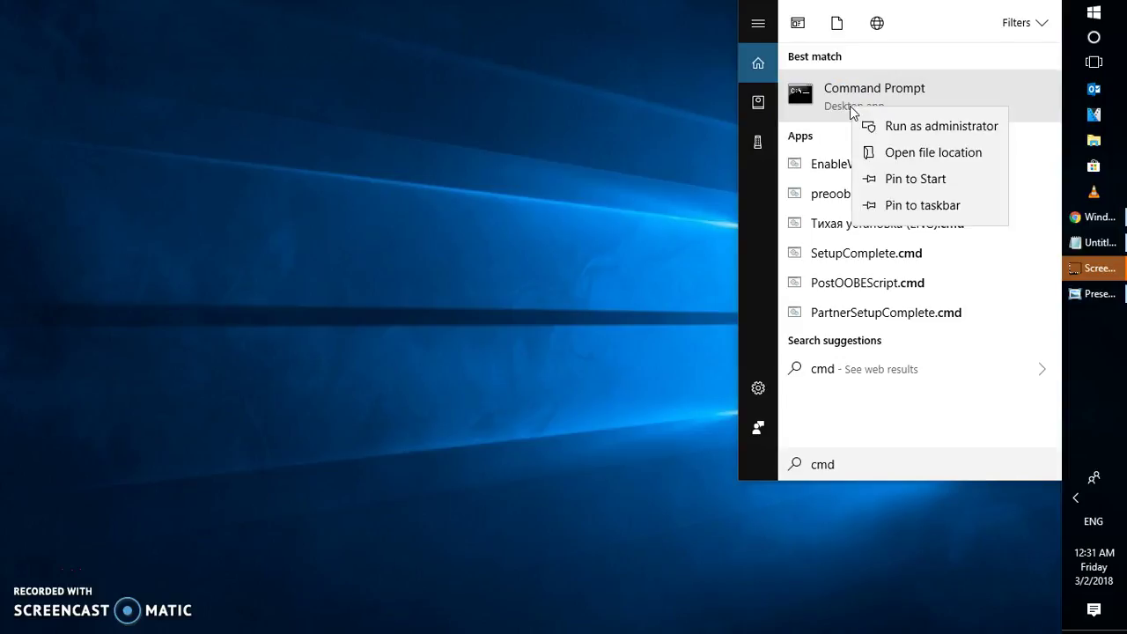
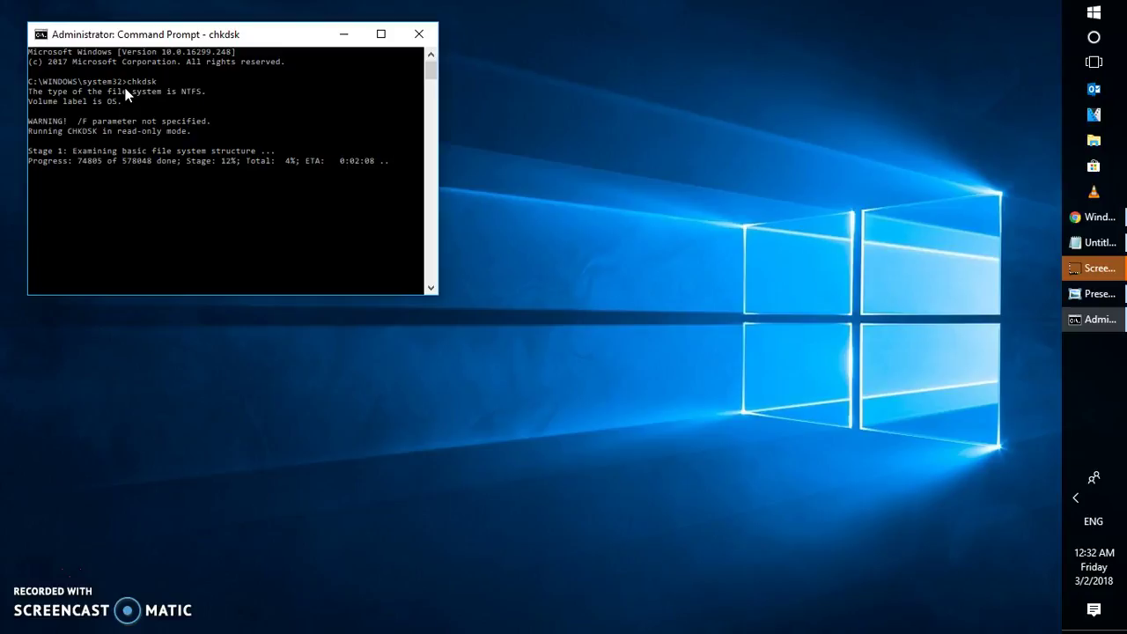
# - Follow the chkdsk scan through its stages and examine the final disk report
pyautogui.click(75, 189)
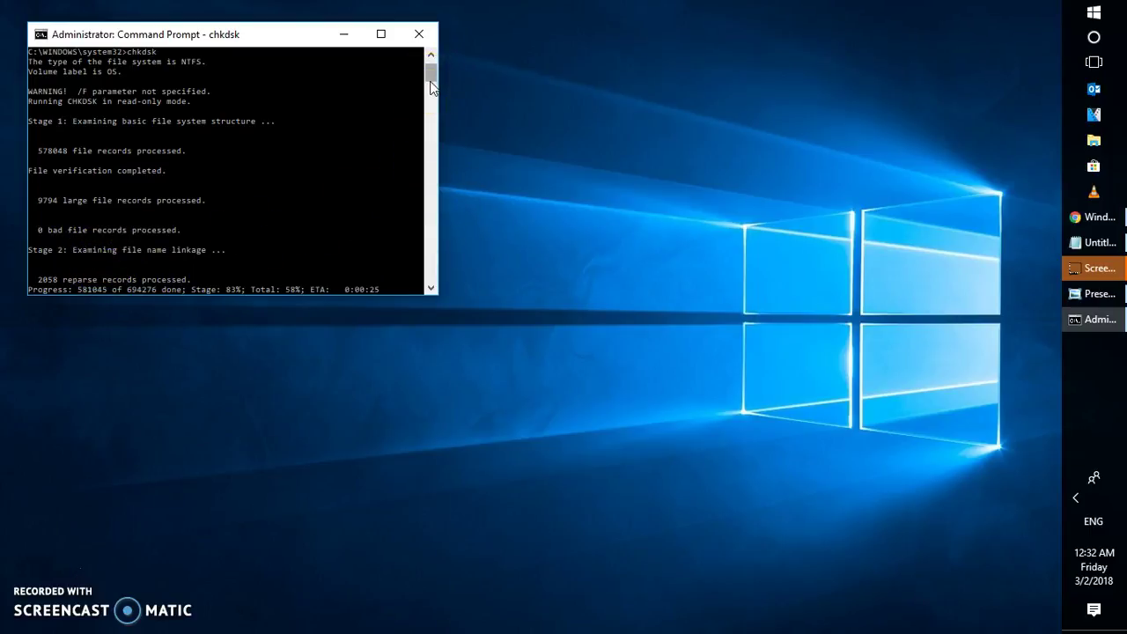
pyautogui.moveTo(432, 86); pyautogui.dragTo(431, 97)
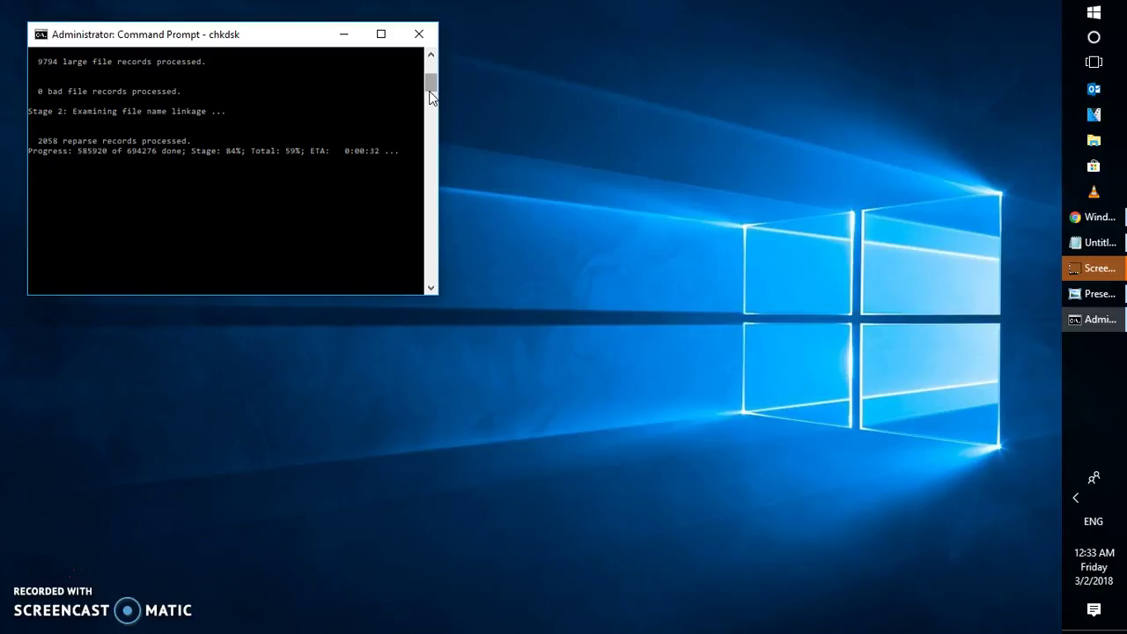
pyautogui.click(352, 176)
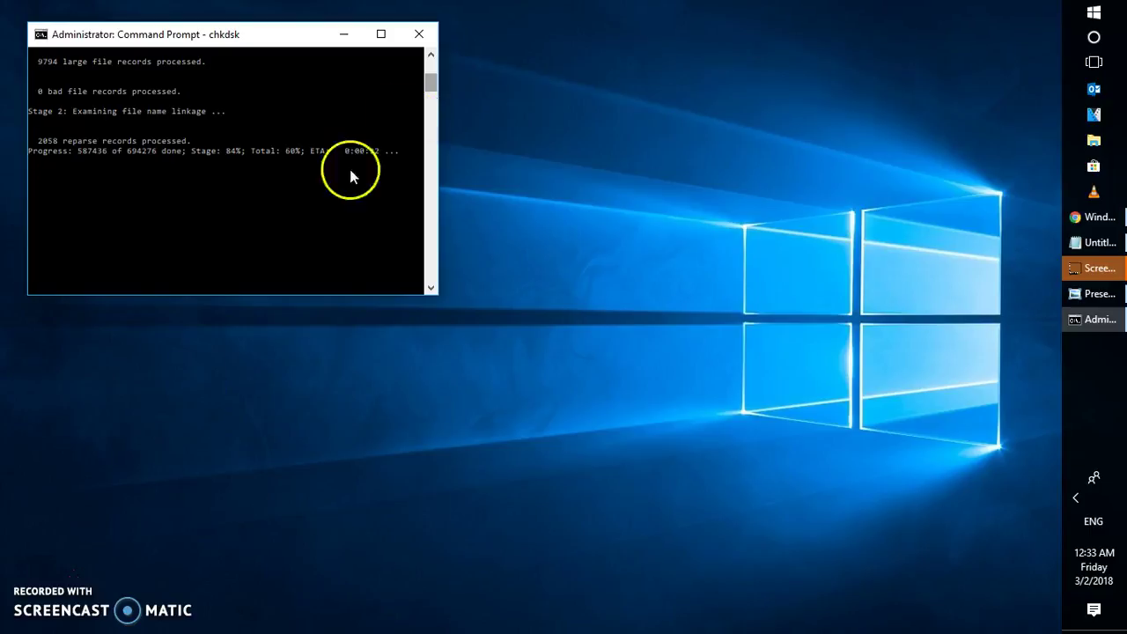
pyautogui.click(30, 567)
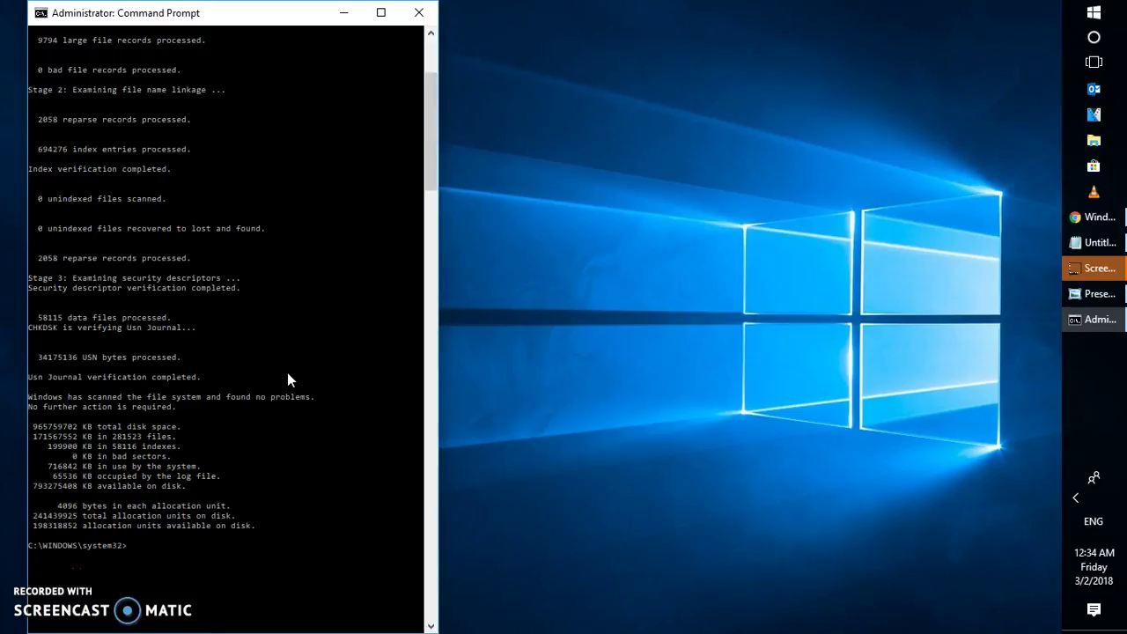
pyautogui.click(46, 293)
pyautogui.click(35, 569)
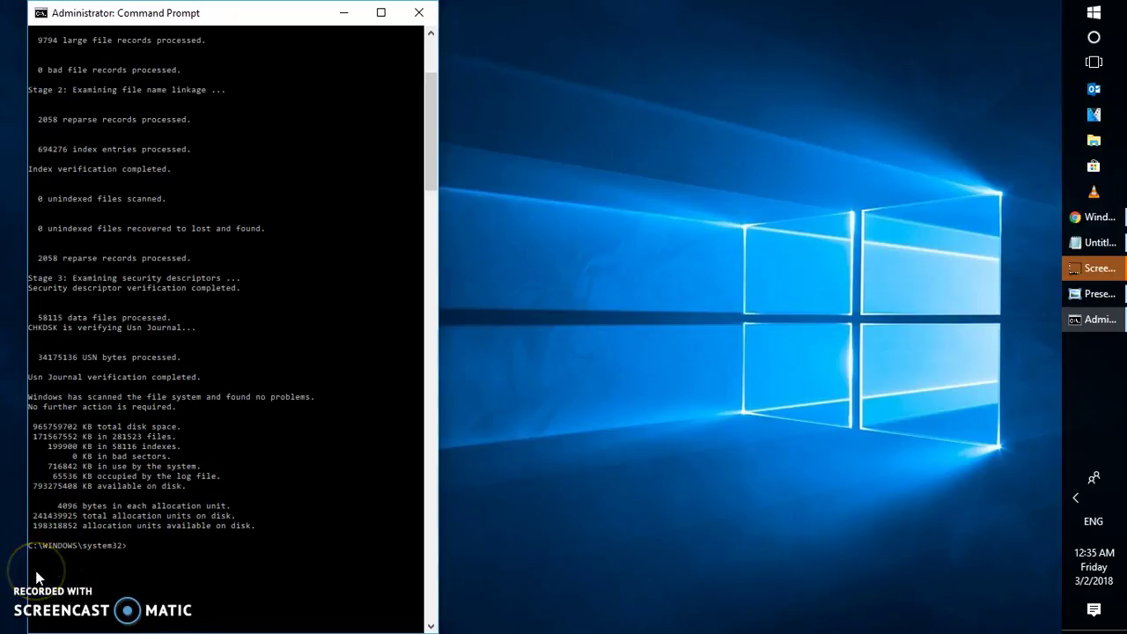